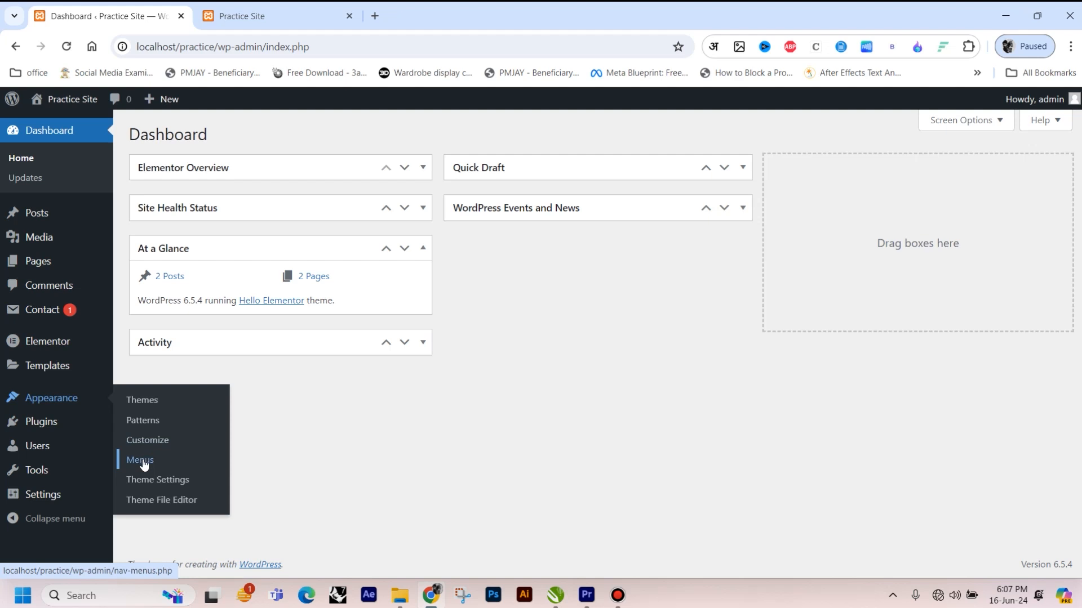
Step: Open the site's menu editor and look through the Pages, Posts, Custom Links and Categories item sources
click(142, 461)
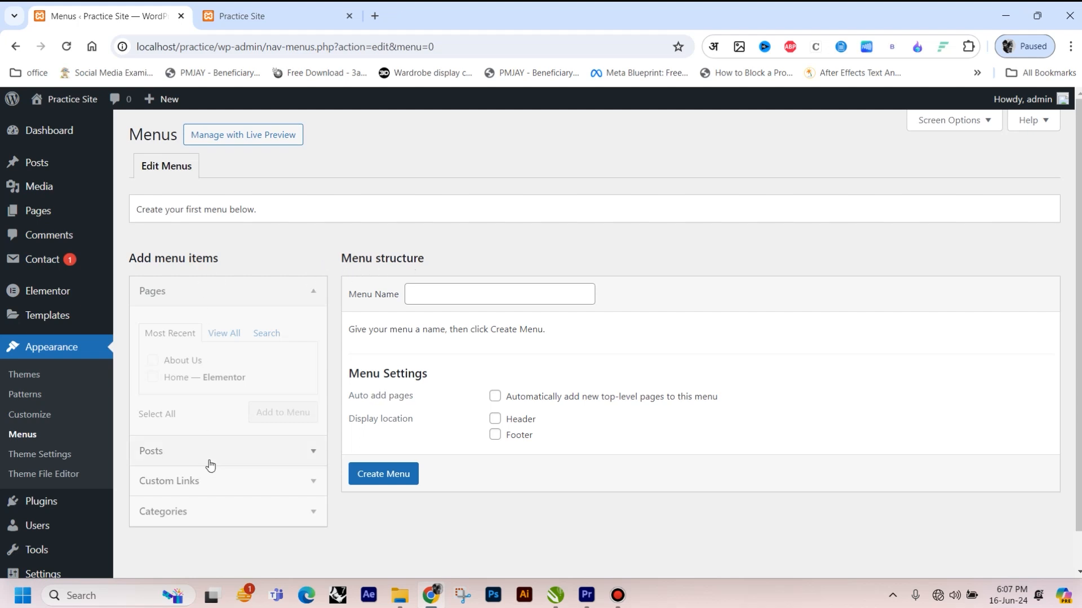
click(159, 294)
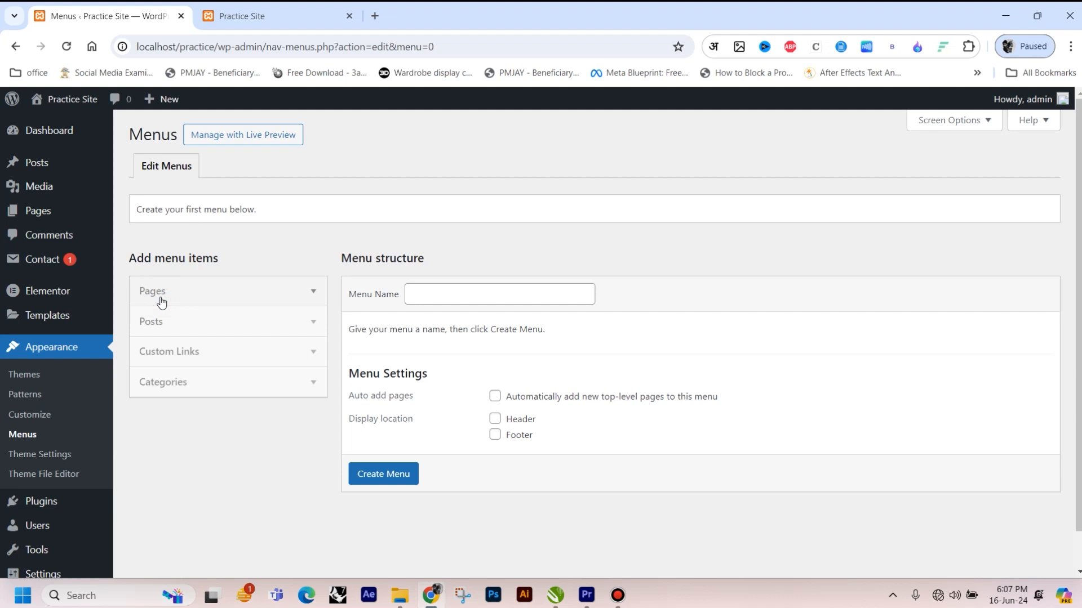
click(173, 305)
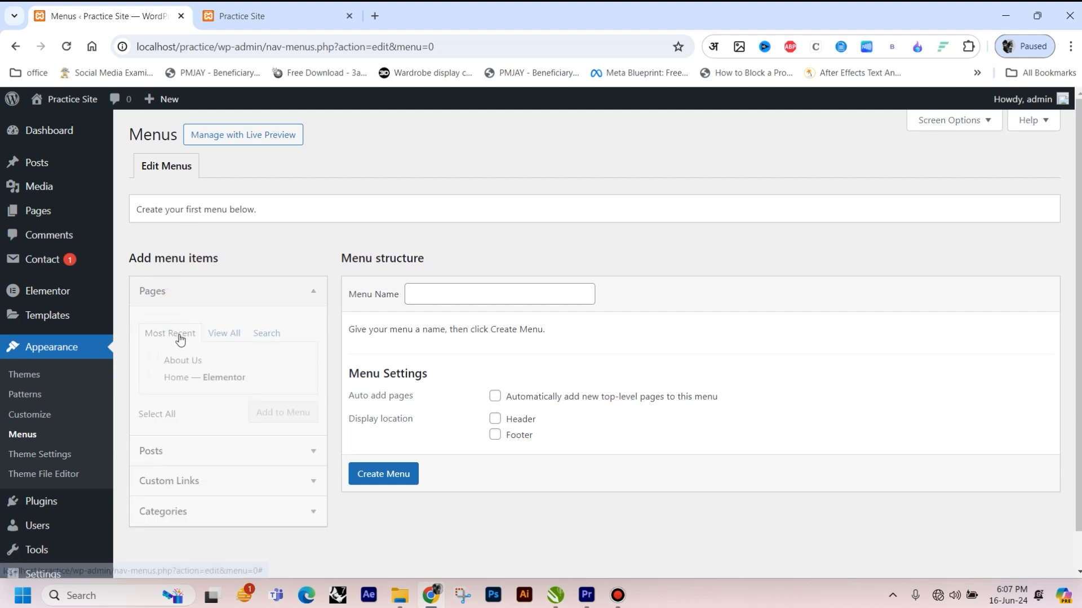
click(181, 449)
scroll(193, 422, down, 1)
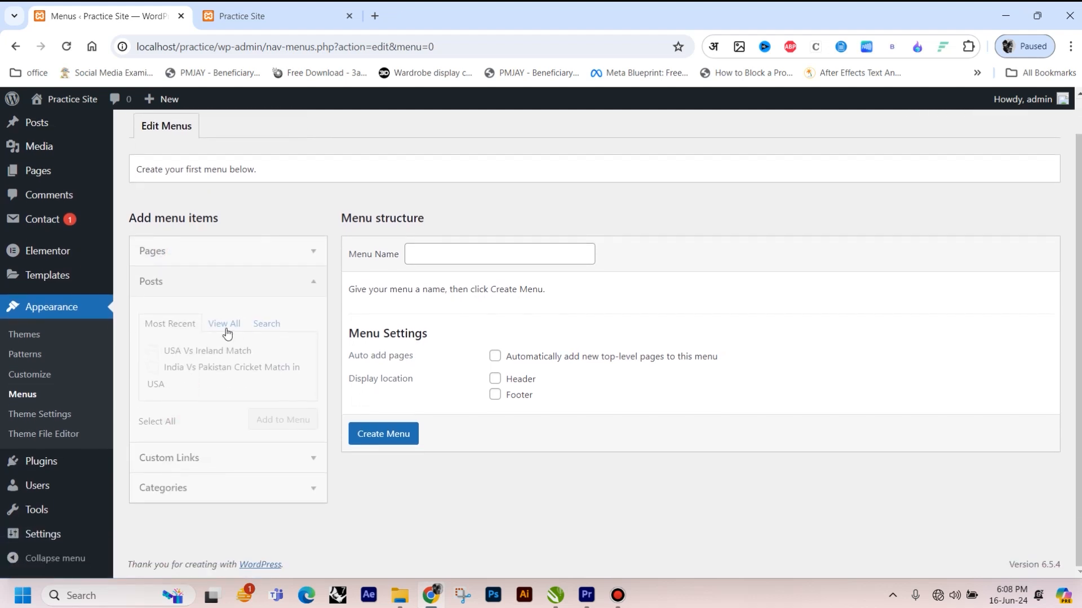
click(220, 459)
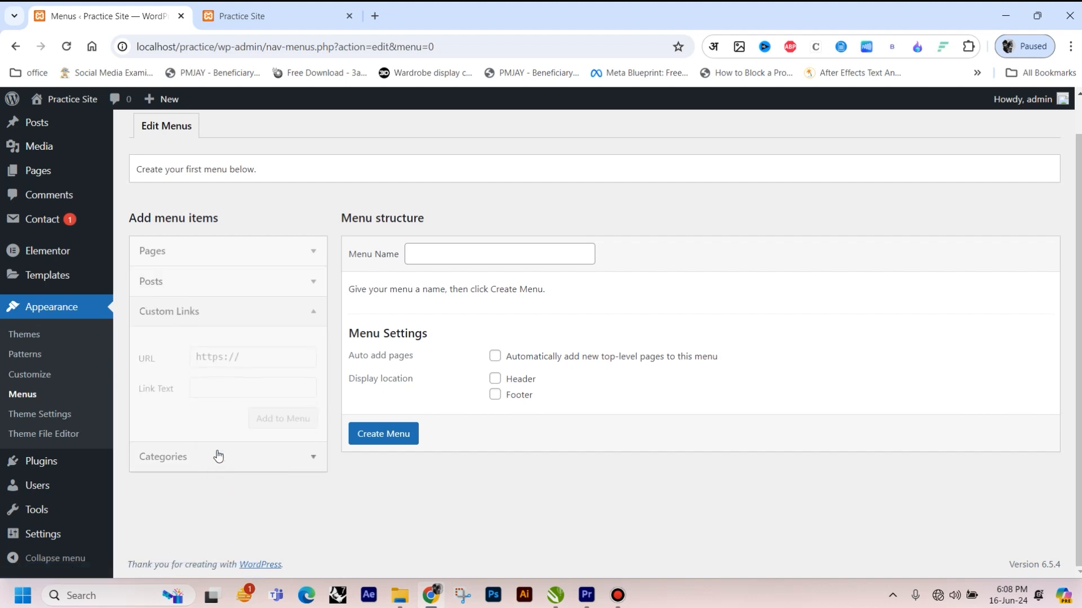
click(208, 459)
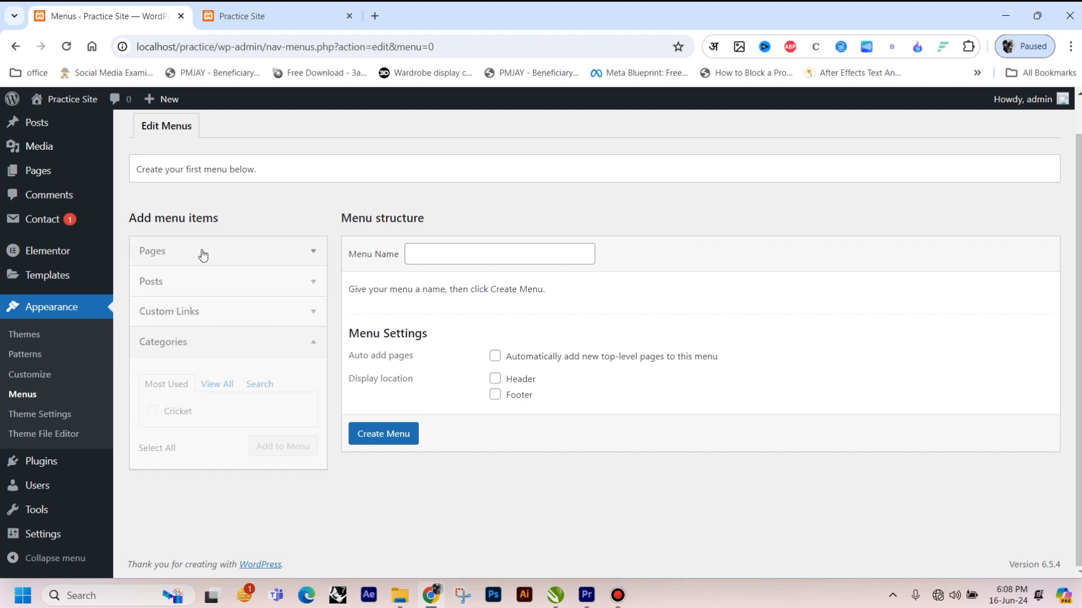
scroll(217, 285, up, 1)
click(210, 293)
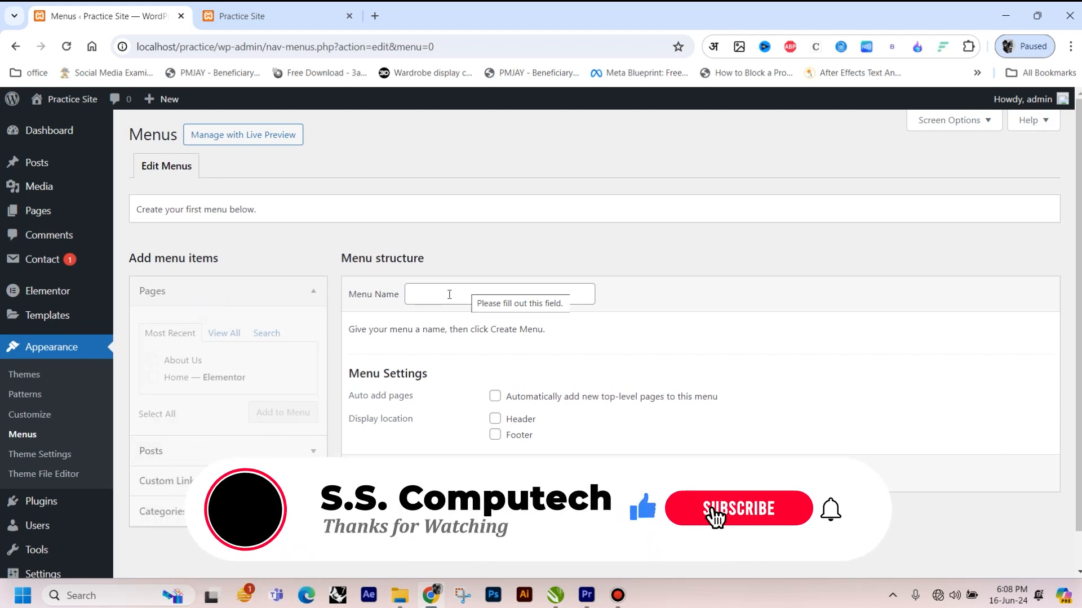
Step: Name the new menu "Primary Menu"
click(449, 293)
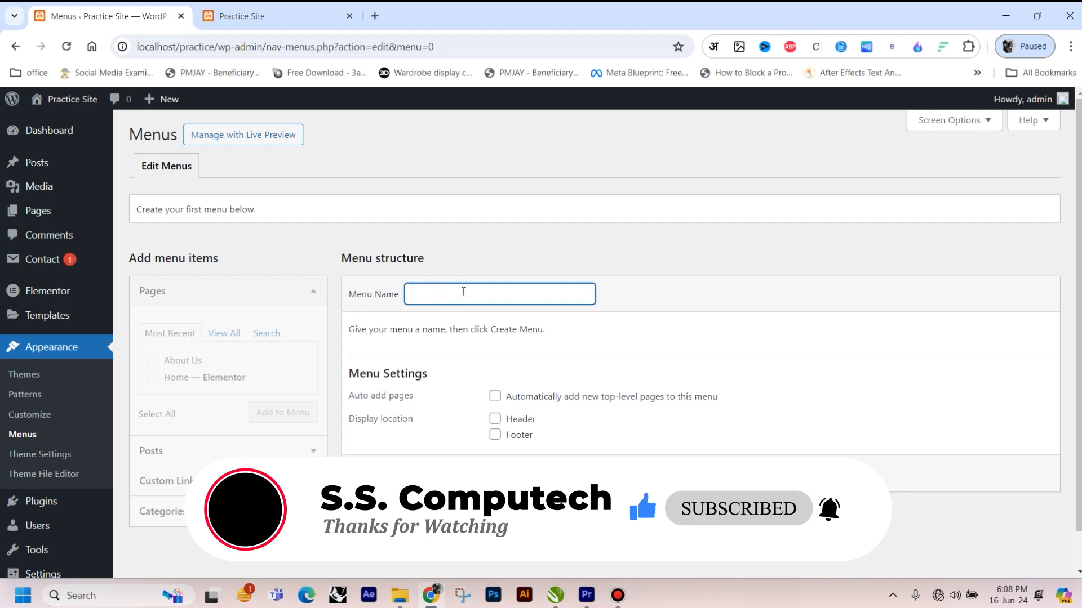
text(Primary)
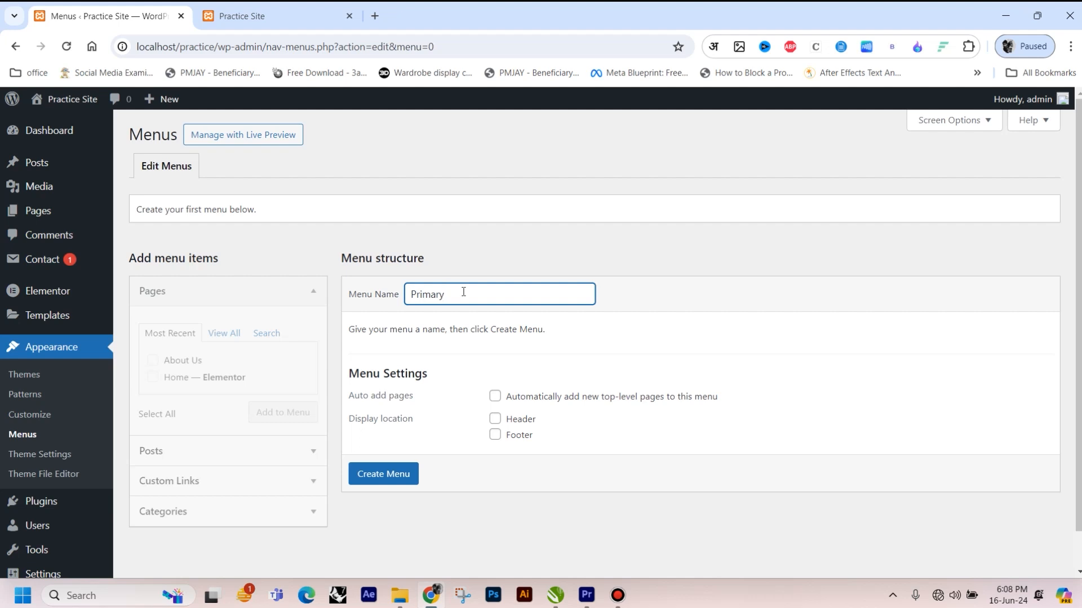
text(Menu)
Step: Enable automatic adding of new top-level pages and set the menu's display location to Header only
mouse_move(57, 215)
click(495, 396)
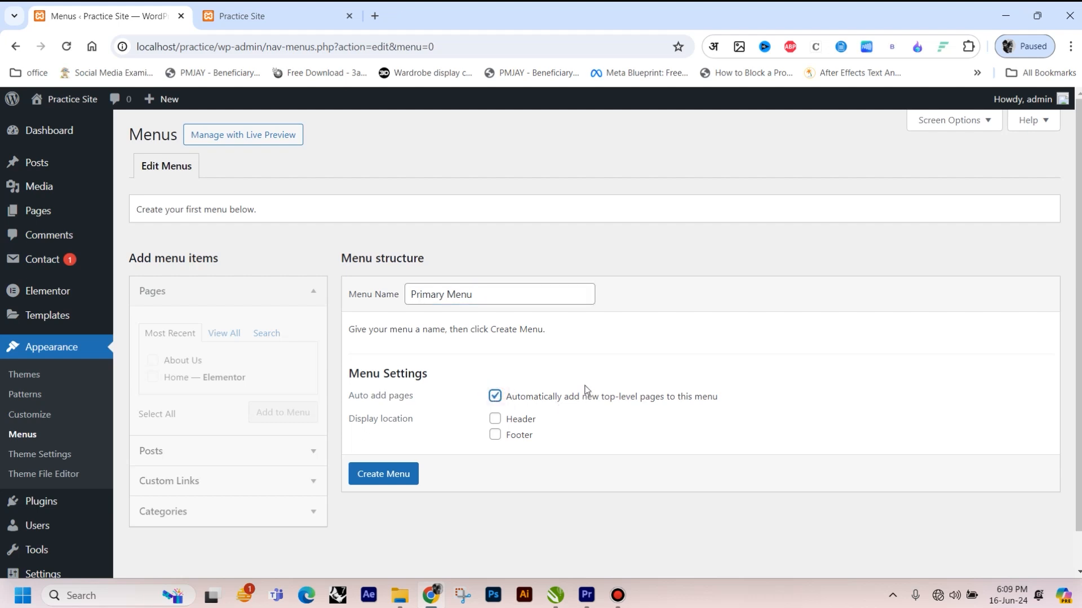
click(495, 422)
click(496, 436)
click(495, 436)
drag(476, 294, 406, 295)
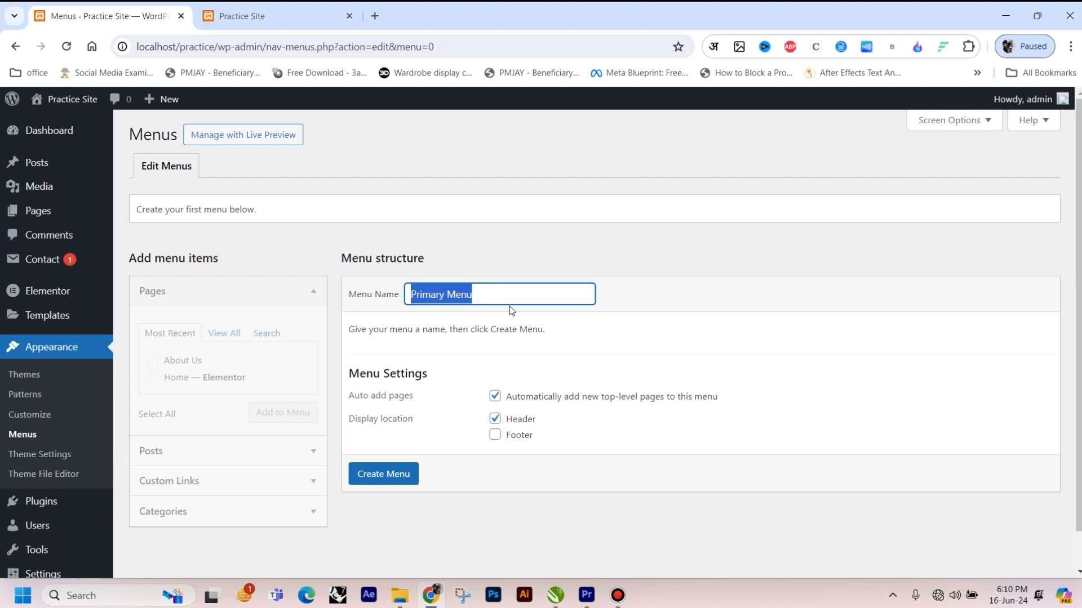
click(486, 445)
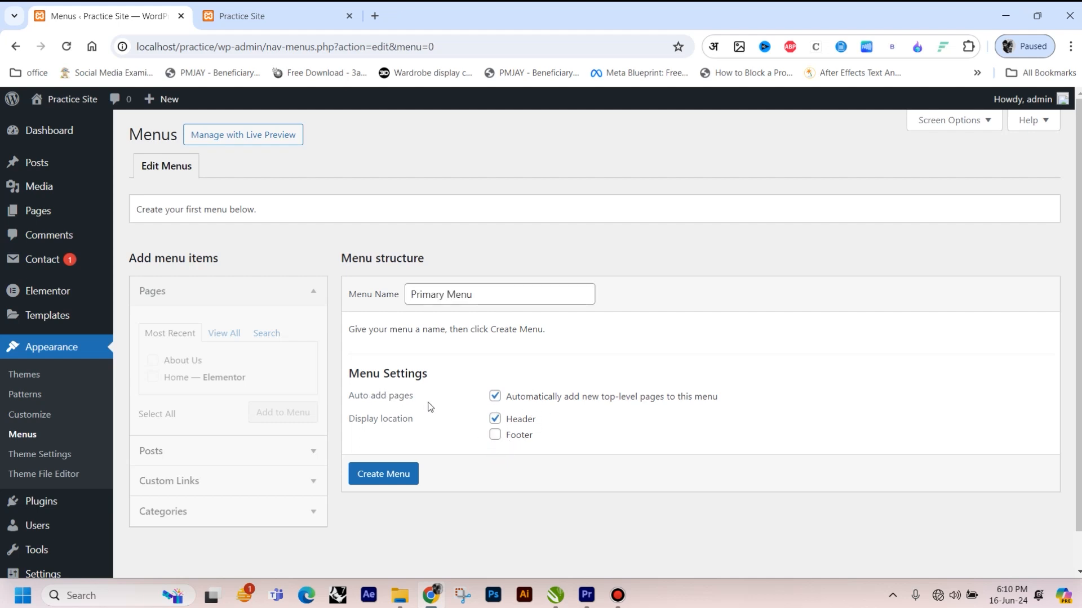
click(490, 399)
click(495, 397)
Step: Create the Primary Menu with these settings and save it
click(403, 475)
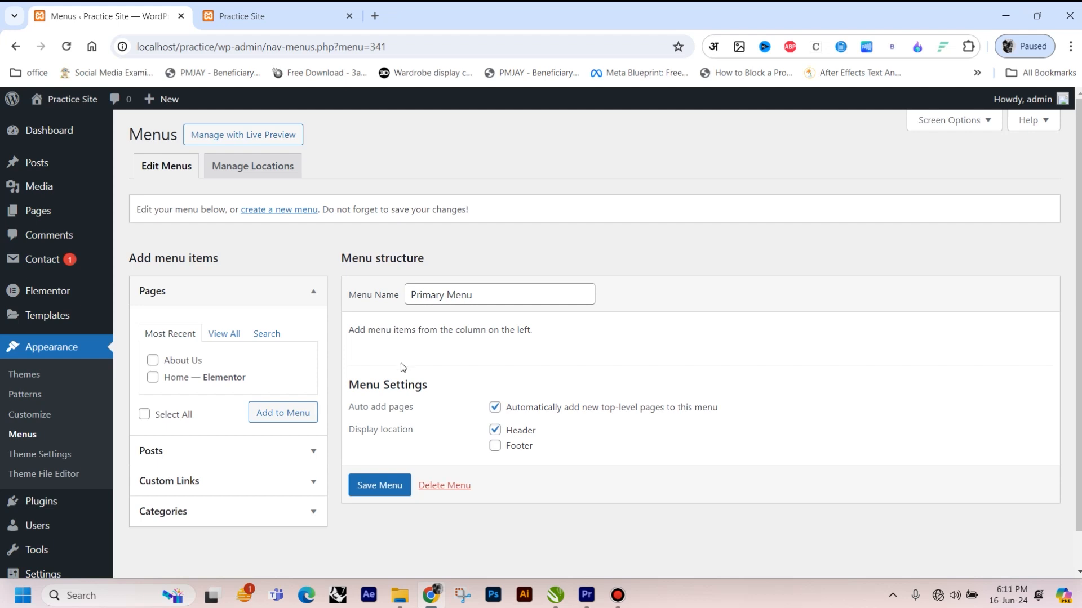
click(393, 488)
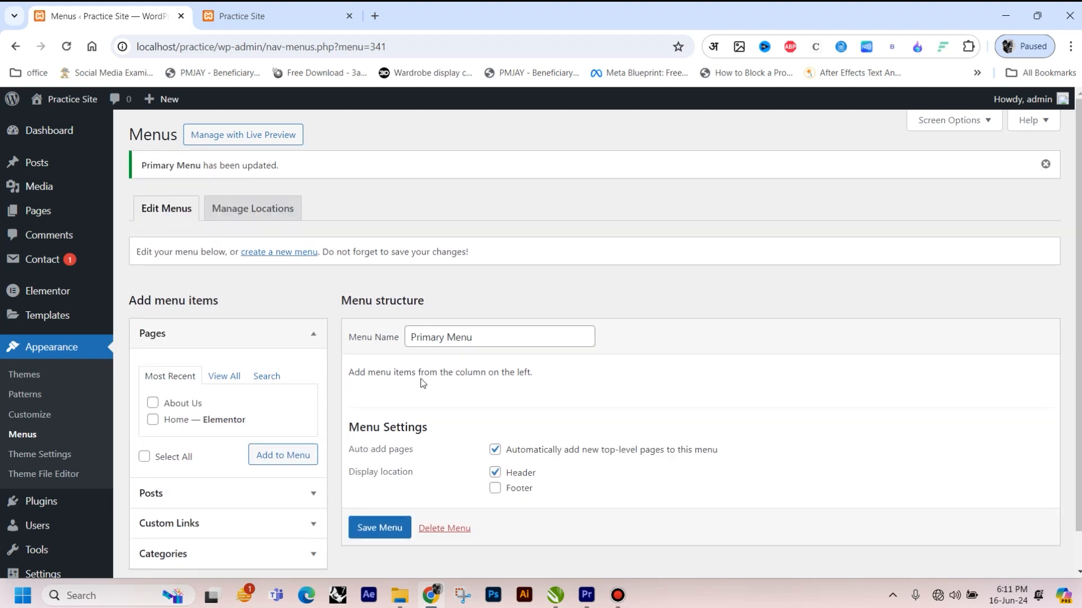
drag(141, 165, 277, 177)
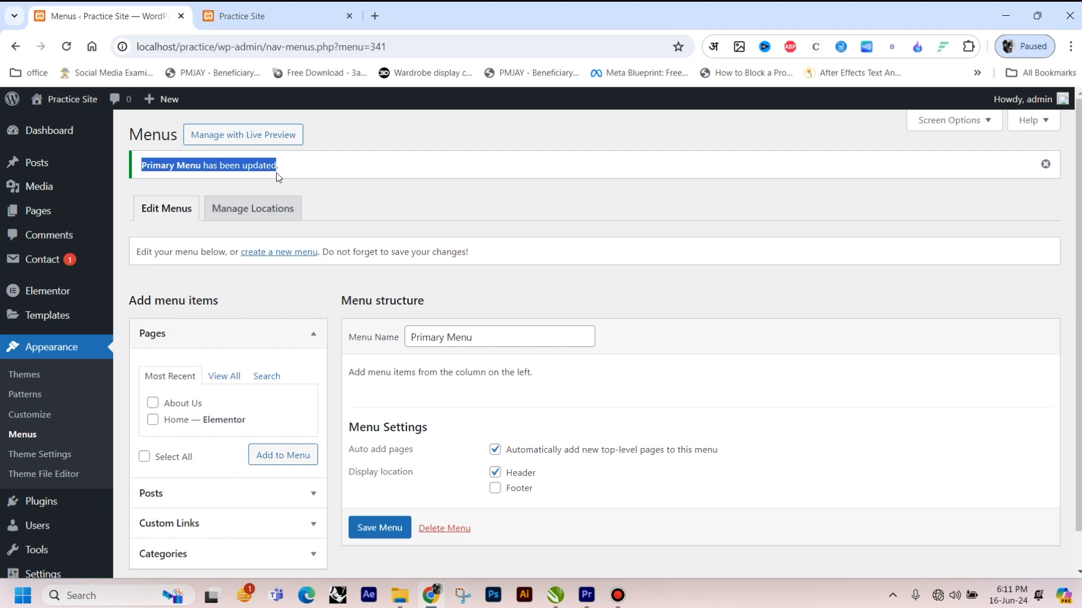
click(510, 413)
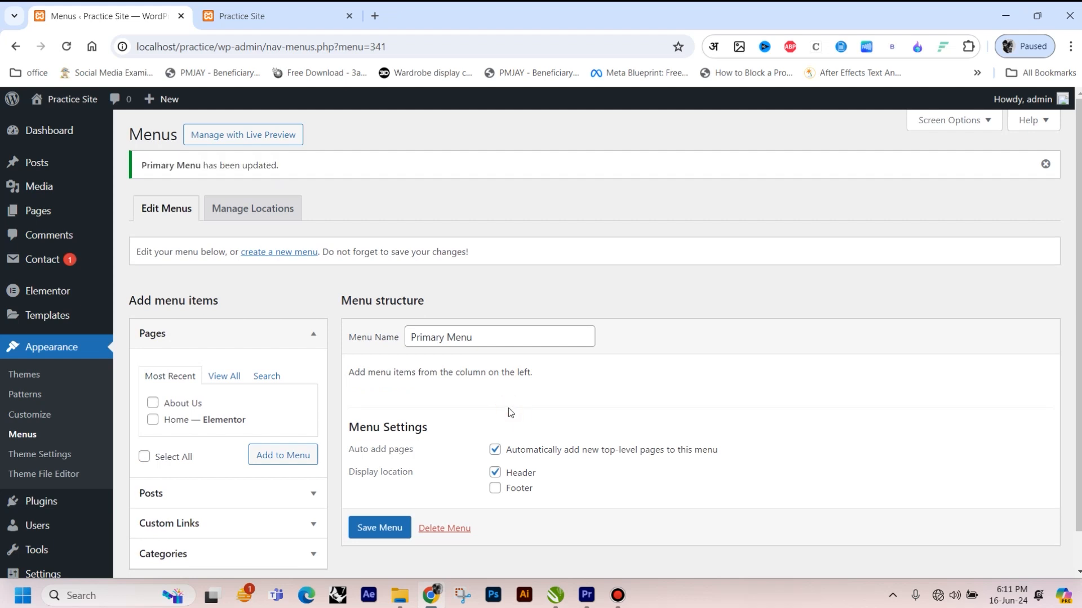
Step: Add the About Us and "Home — Elementor" pages to the menu and place Home above About Us
scroll(475, 328, down, 1)
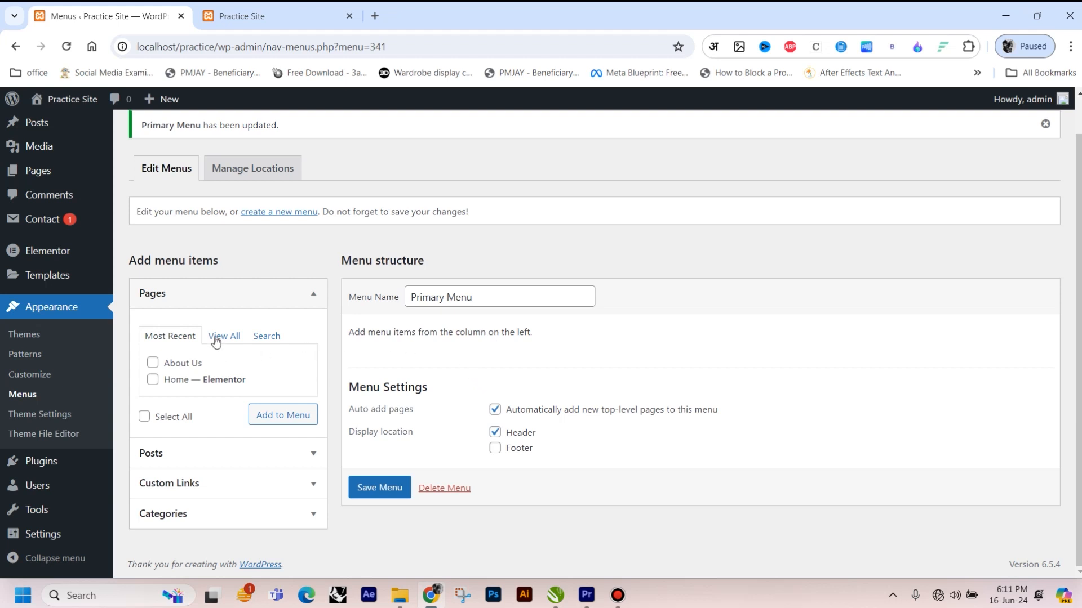
click(198, 303)
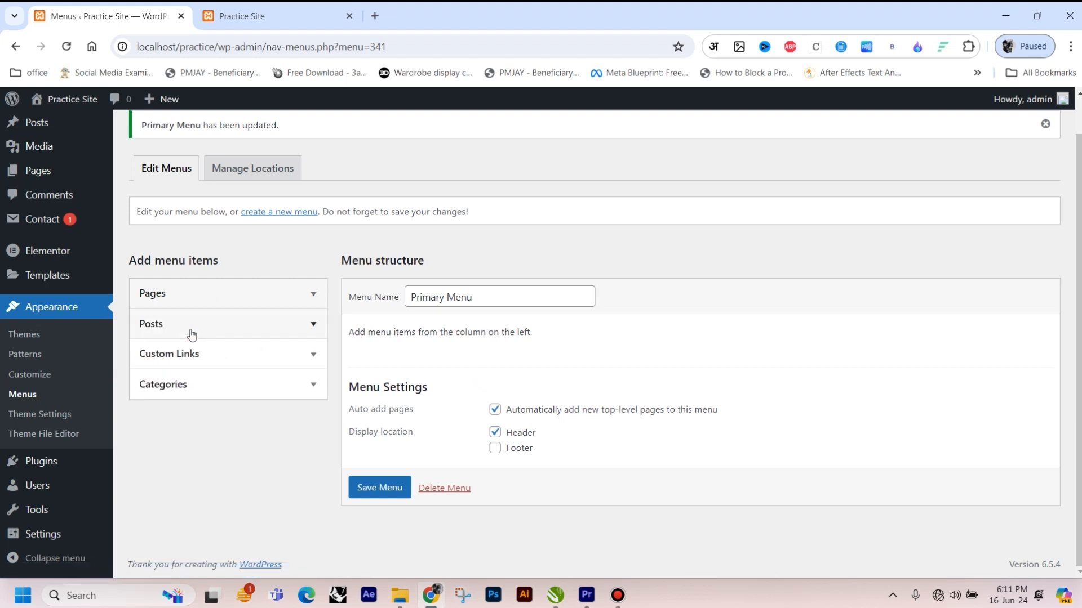
click(210, 395)
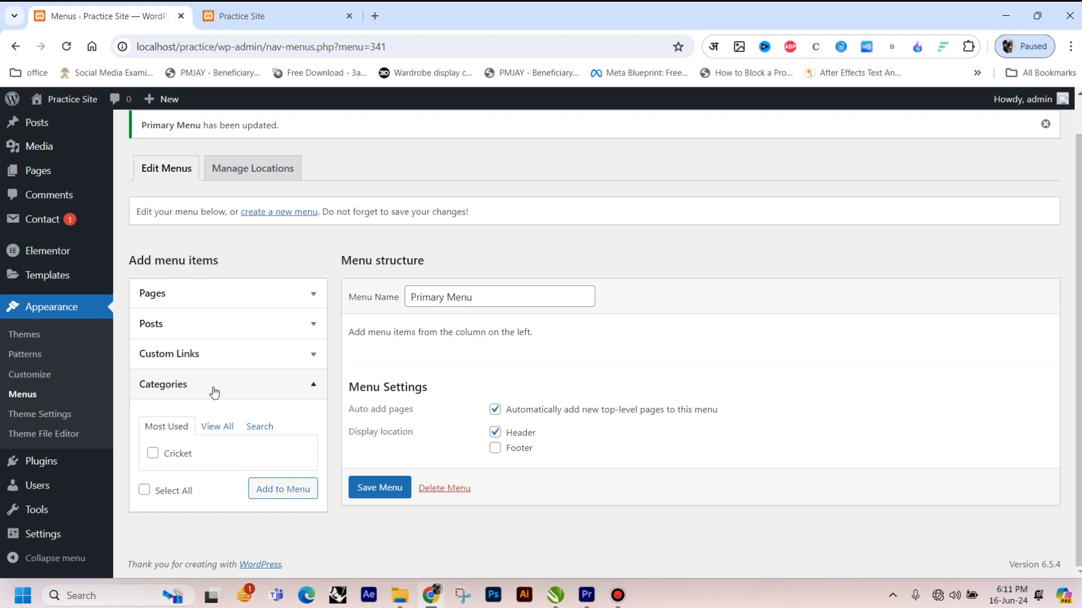
click(215, 388)
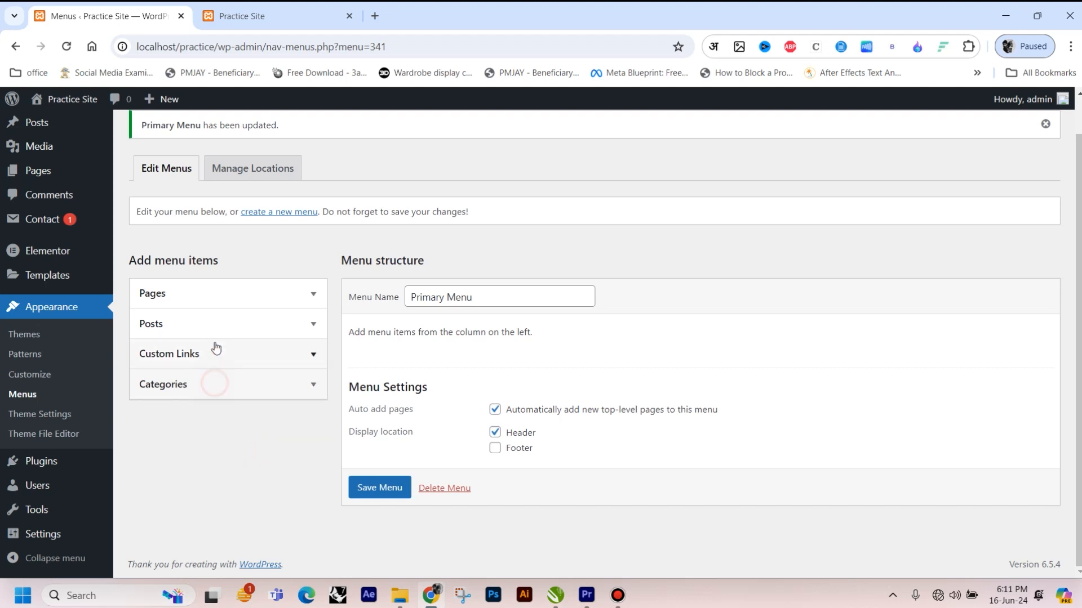
click(224, 305)
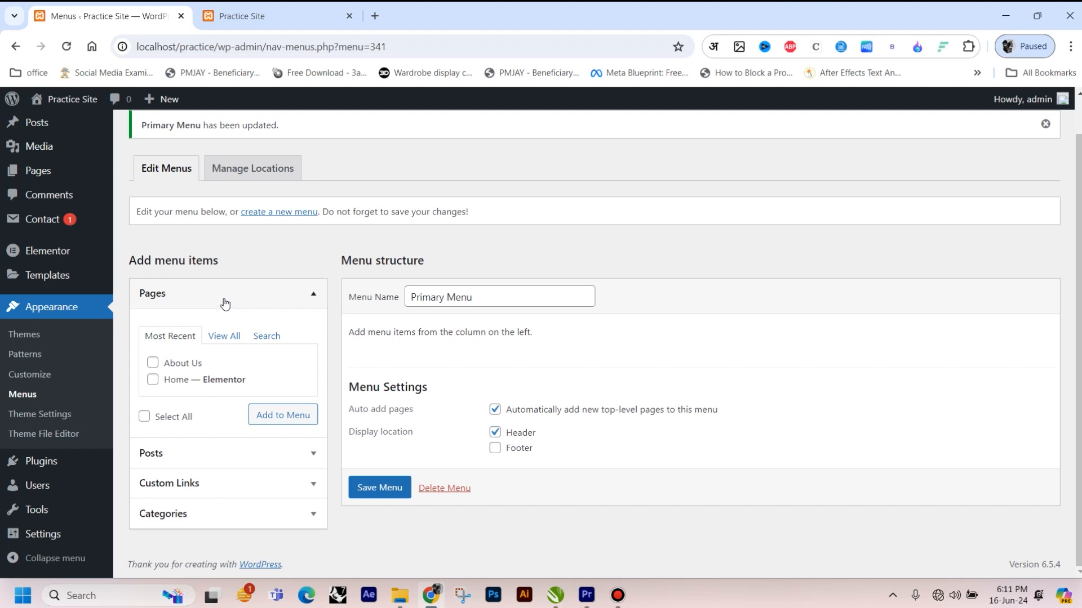
click(224, 337)
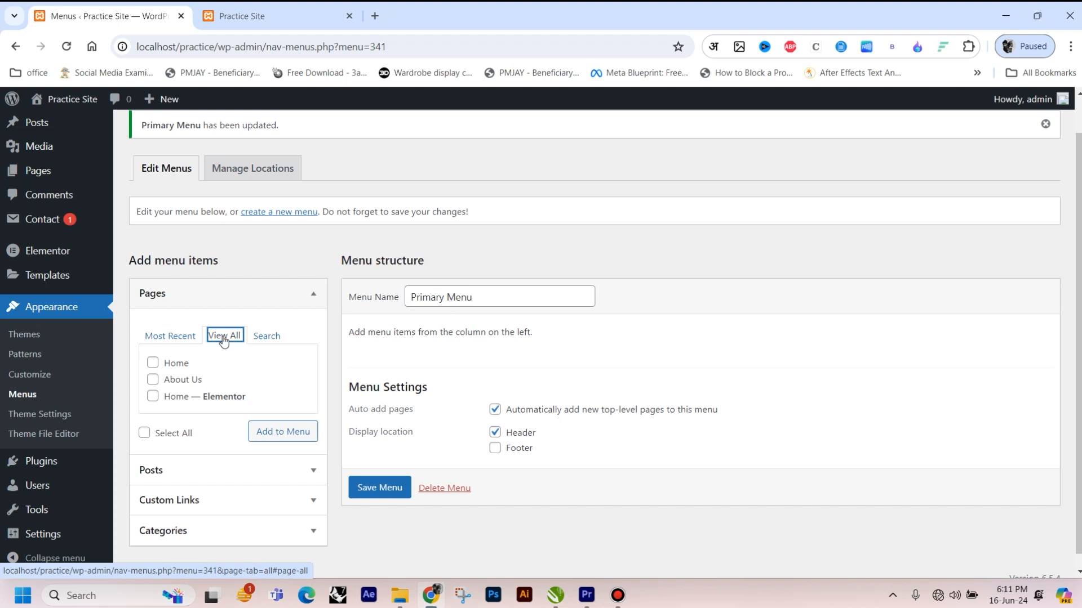
click(157, 395)
click(152, 379)
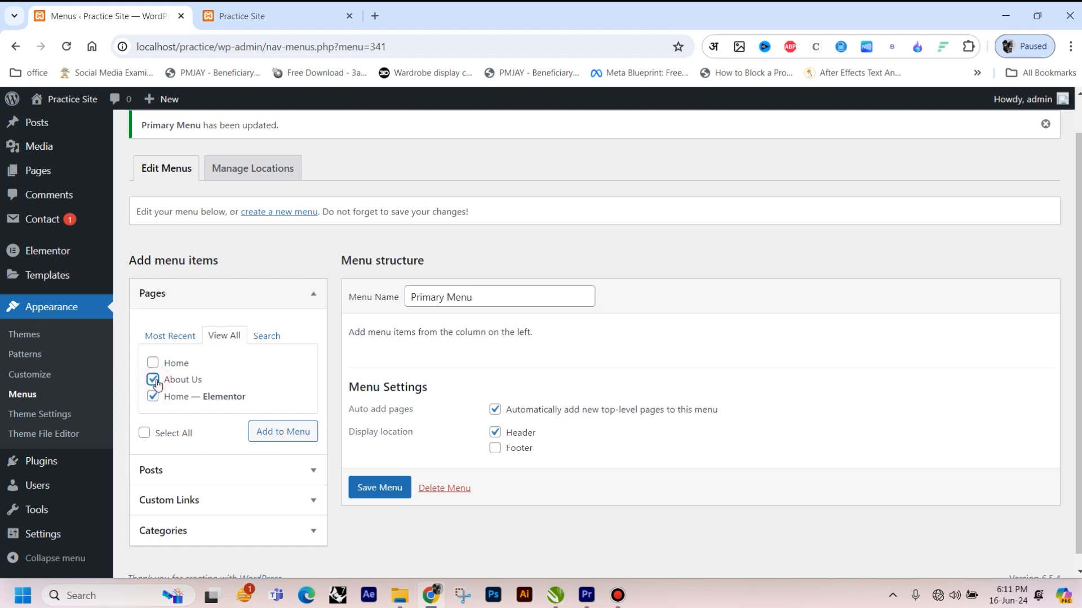
click(276, 432)
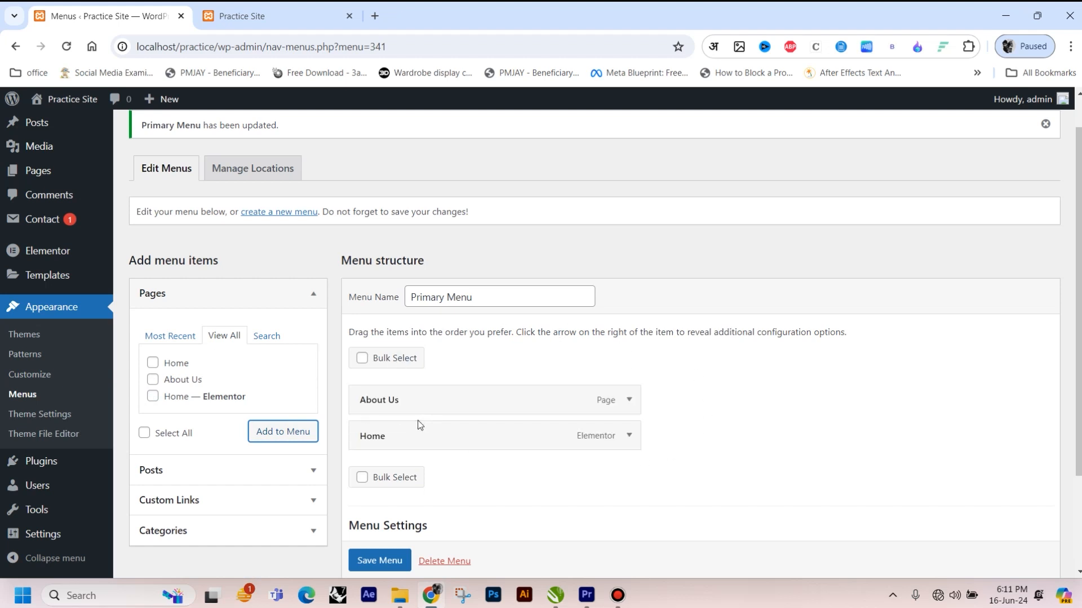
drag(404, 432, 396, 399)
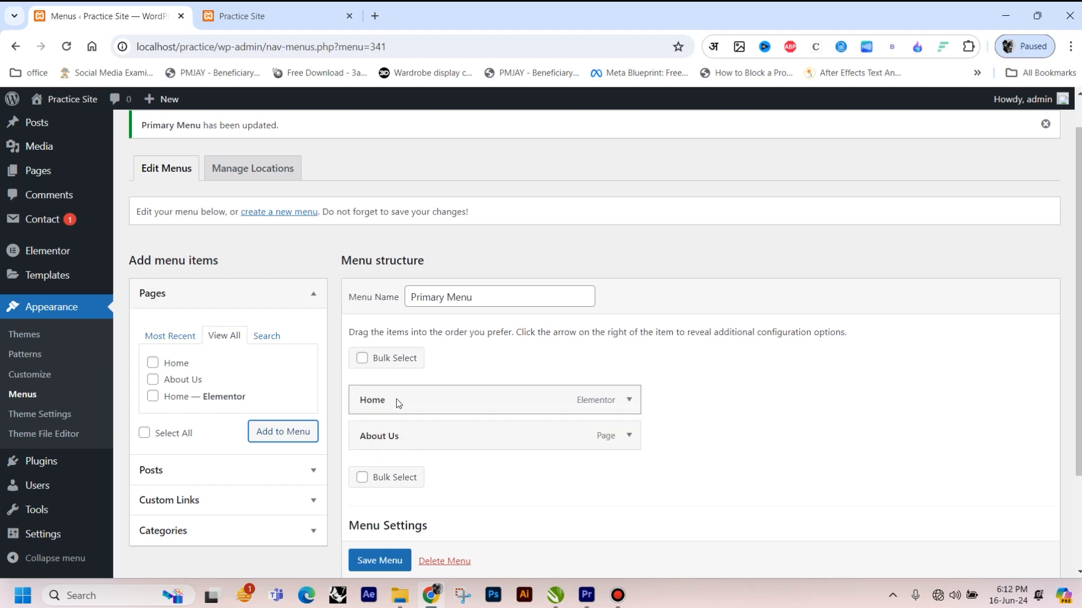
Step: Add the Sports, Cricket, Football and Tennis categories to the menu
scroll(394, 398, down, 1)
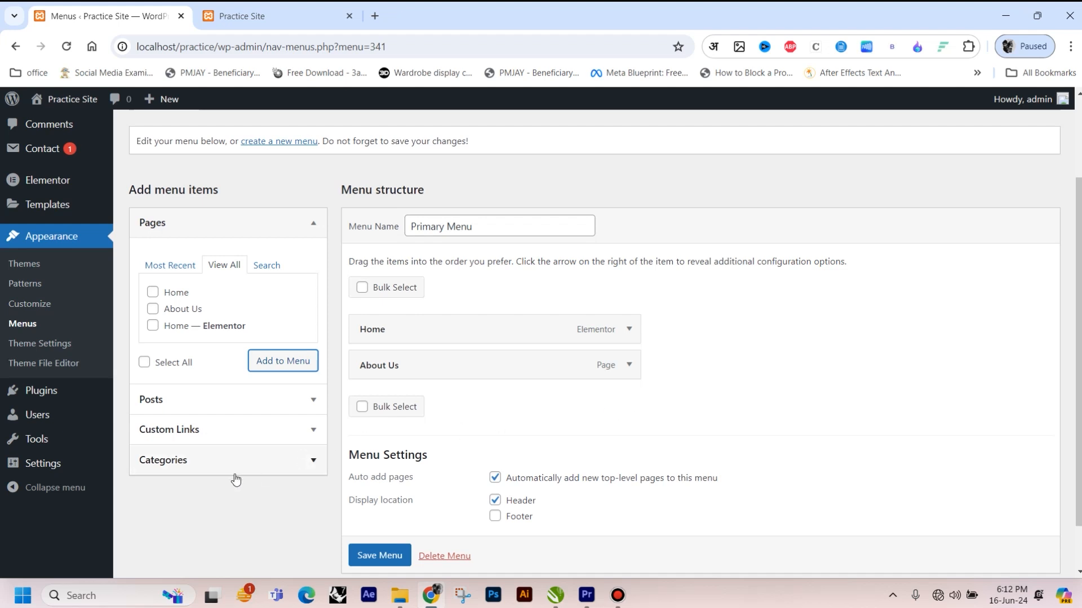
click(215, 269)
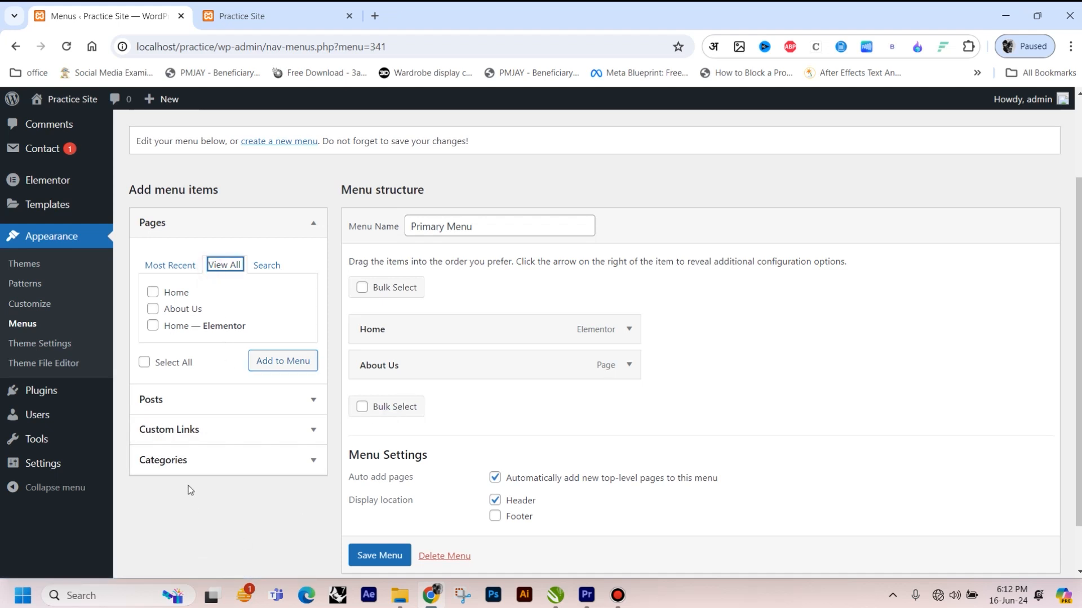
click(192, 467)
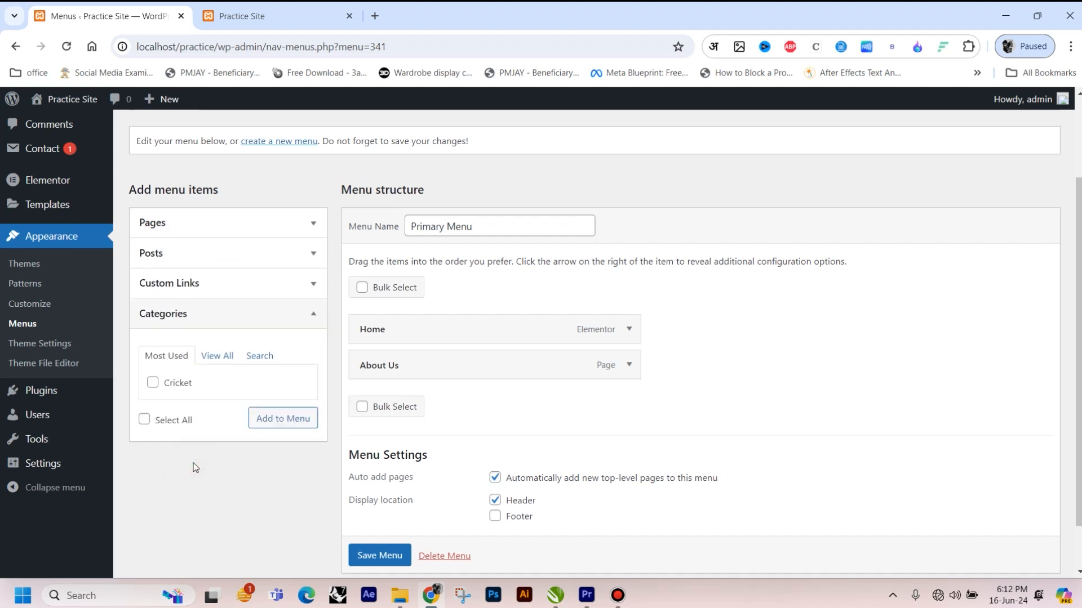
click(223, 357)
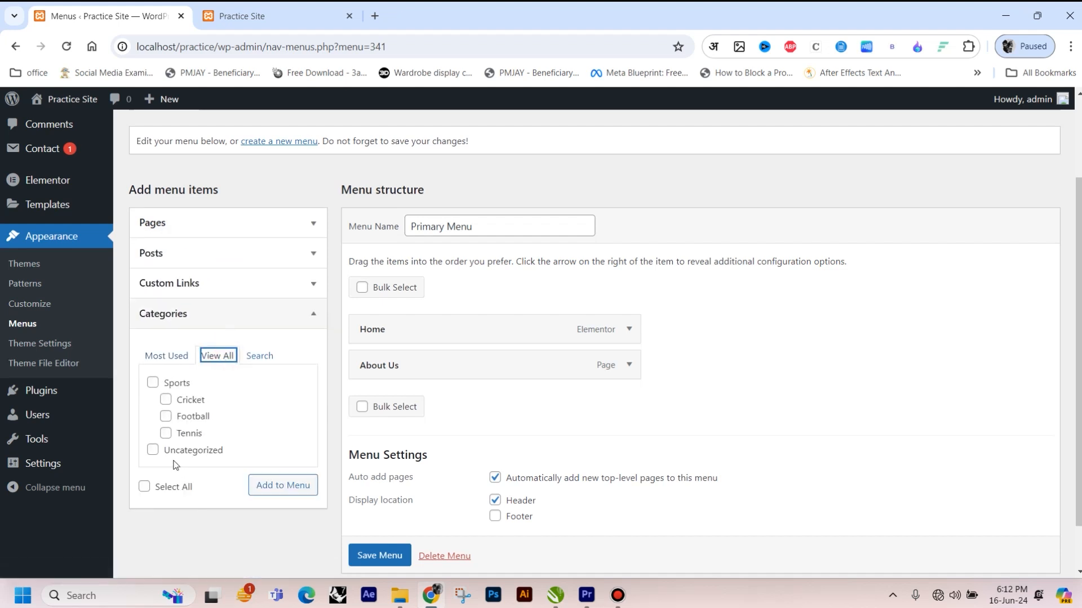
click(165, 355)
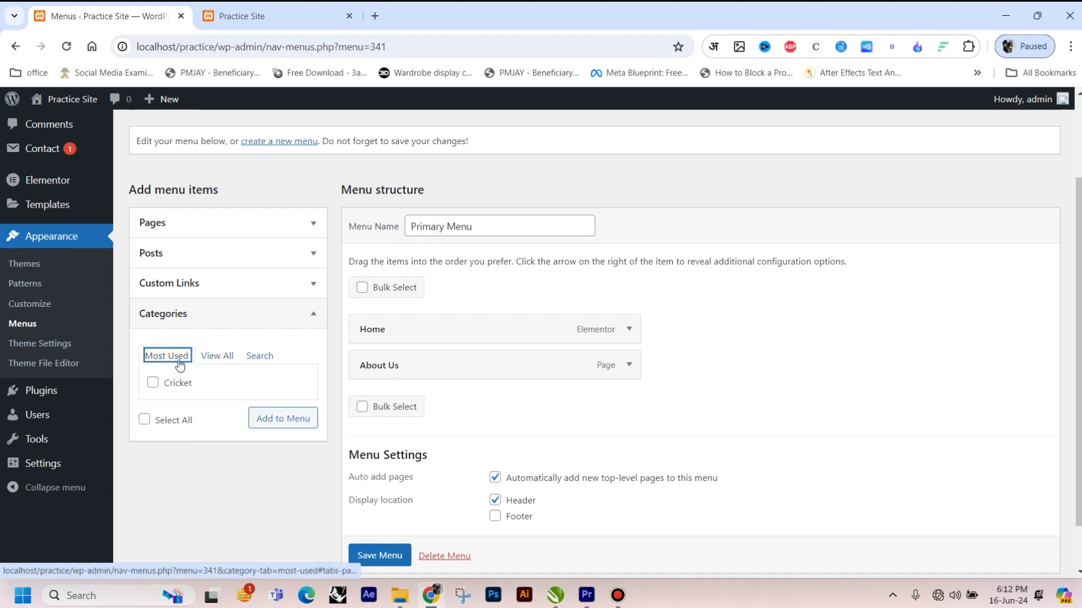
click(225, 361)
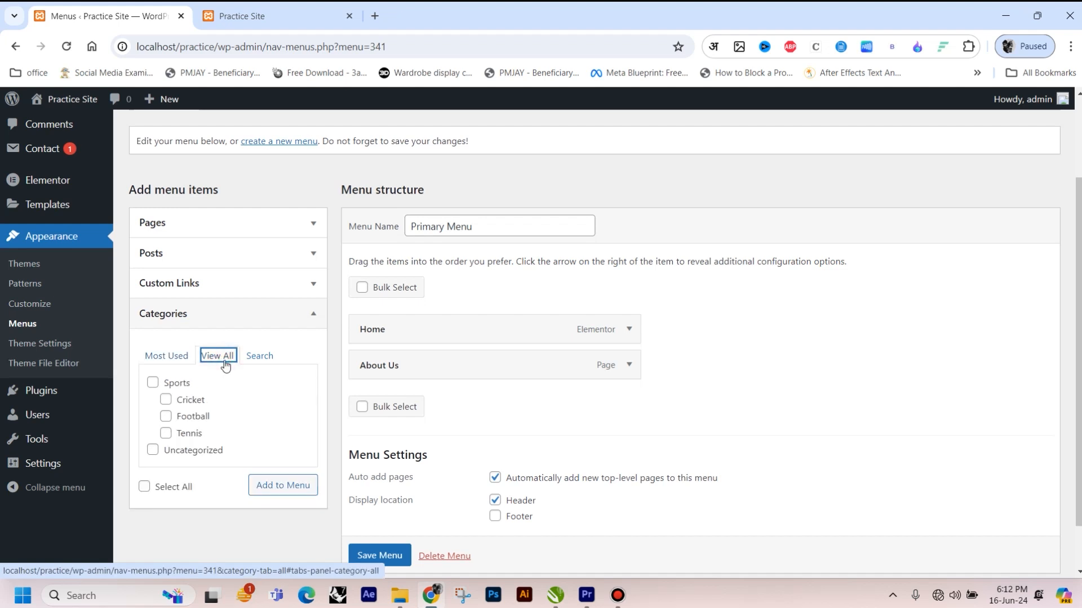
click(152, 383)
click(167, 401)
click(166, 416)
click(160, 440)
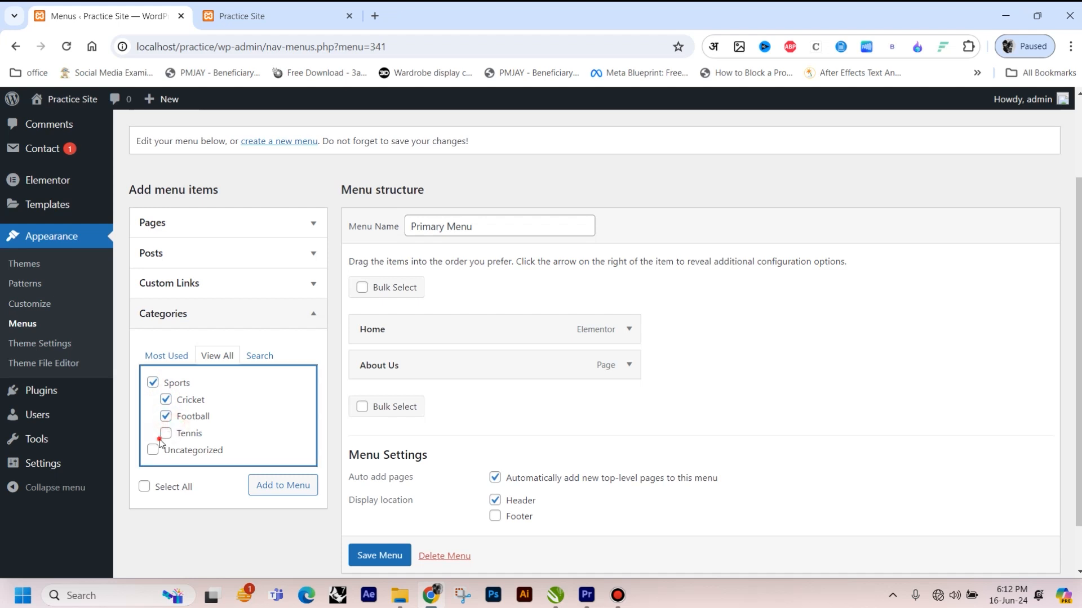
click(166, 433)
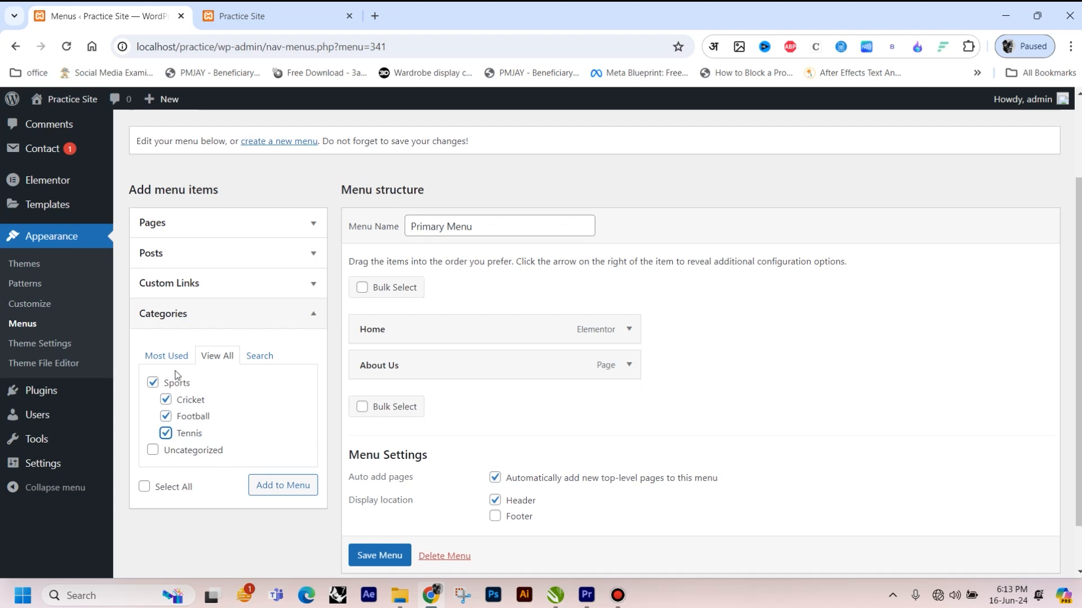
click(273, 490)
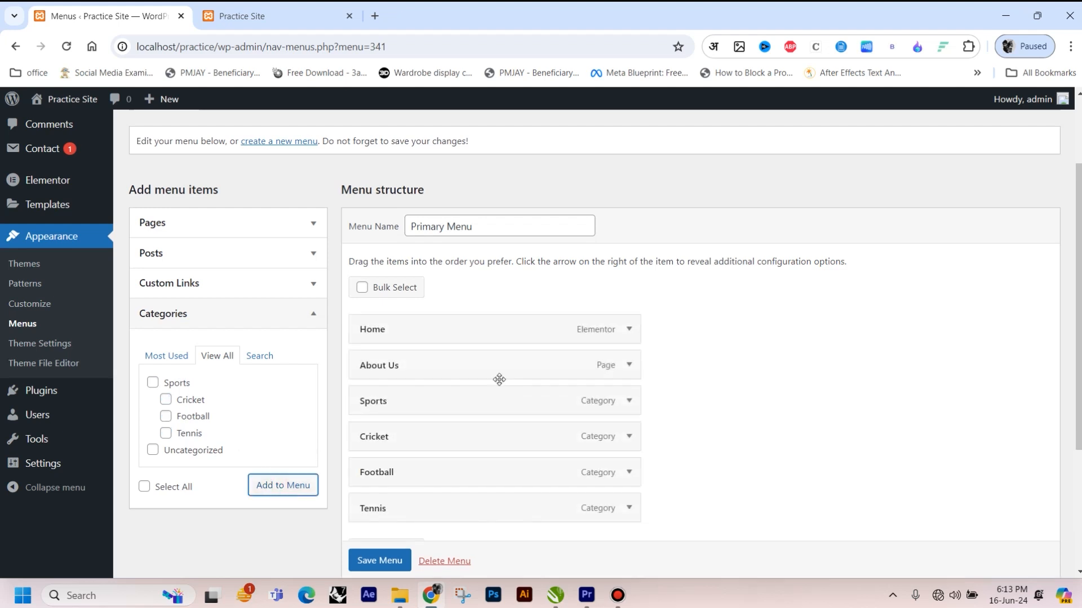
scroll(496, 377, down, 1)
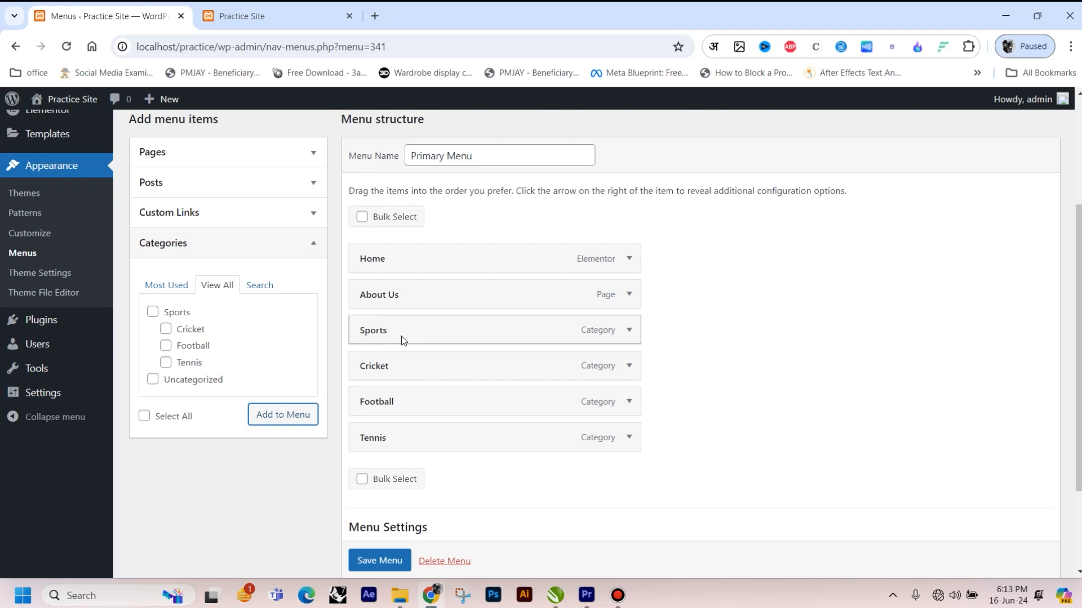
Step: Nest the Cricket, Football and Tennis categories as sub items under Sports in the menu structure
drag(386, 368, 416, 401)
drag(394, 438, 416, 437)
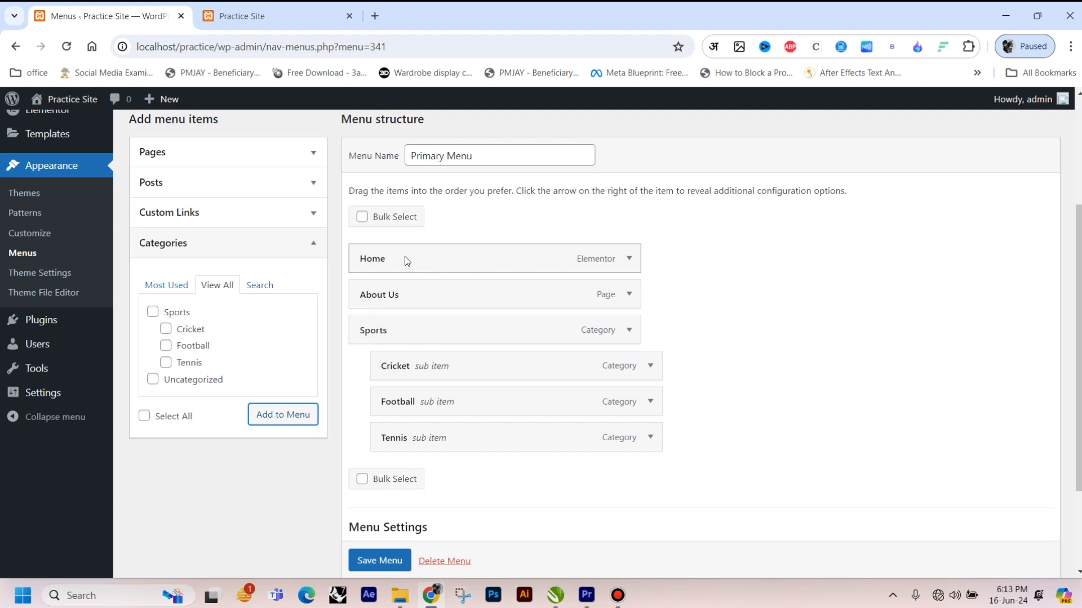
click(272, 245)
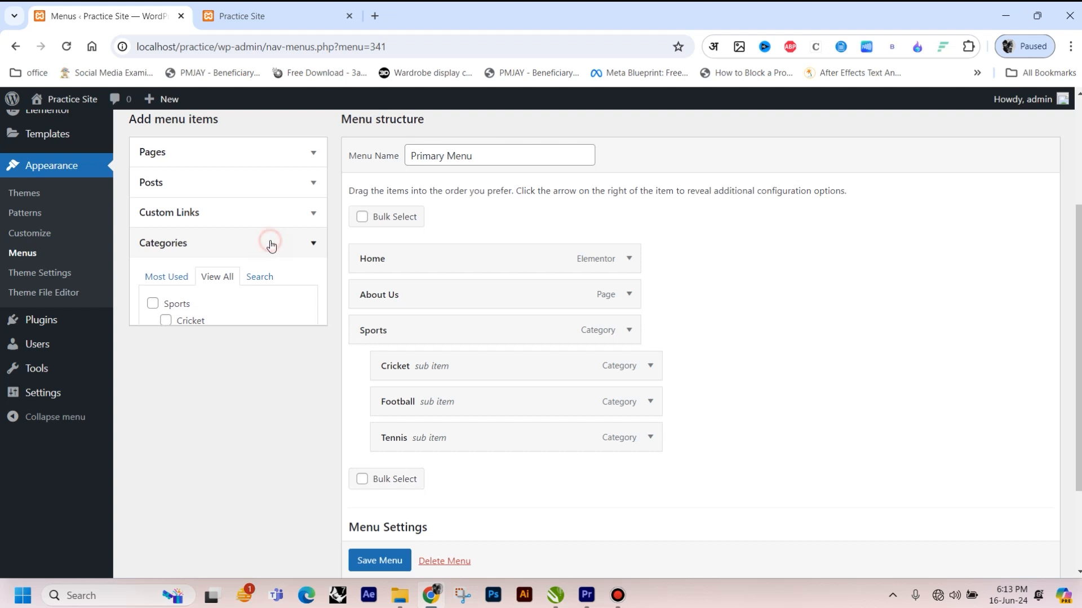
Step: Enter localhost/practice/# as the URL of a new custom link for the menu
click(223, 214)
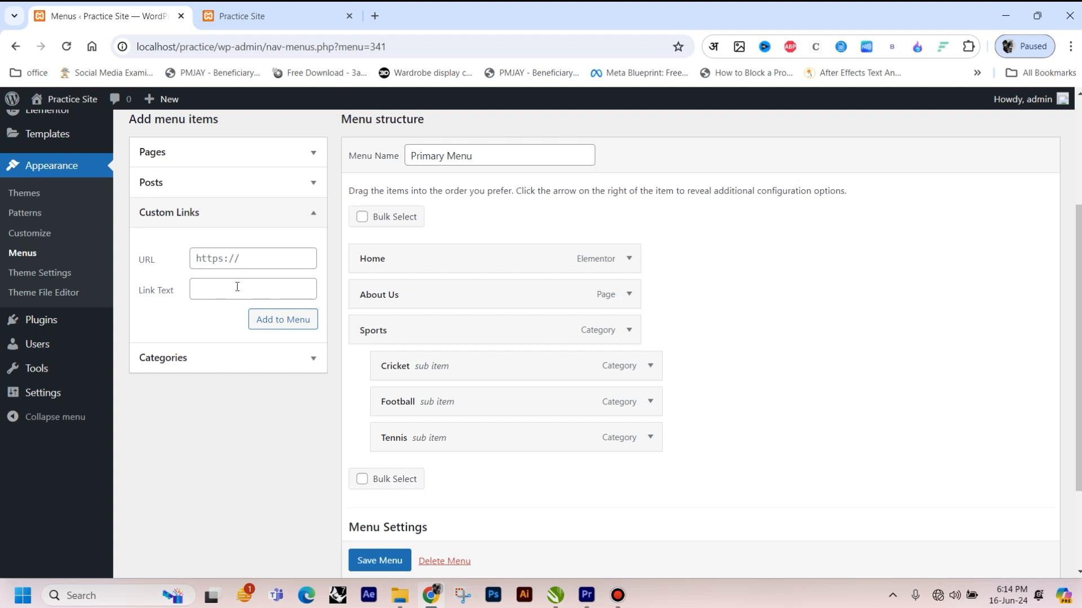
click(248, 257)
text(https:.)
key(BackSpace)
key(BackSpace)
key(BackSpace)
key(BackSpace)
key(BackSpace)
key(BackSpace)
key(BackSpace)
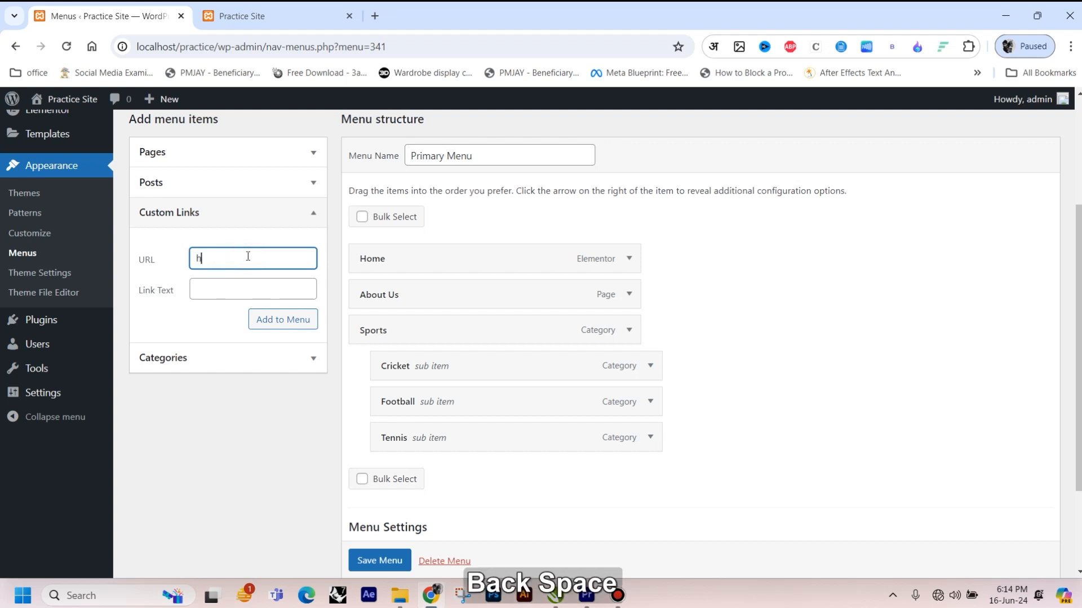
text(loca)
key(BackSpace)
text(alhost/praxctiv)
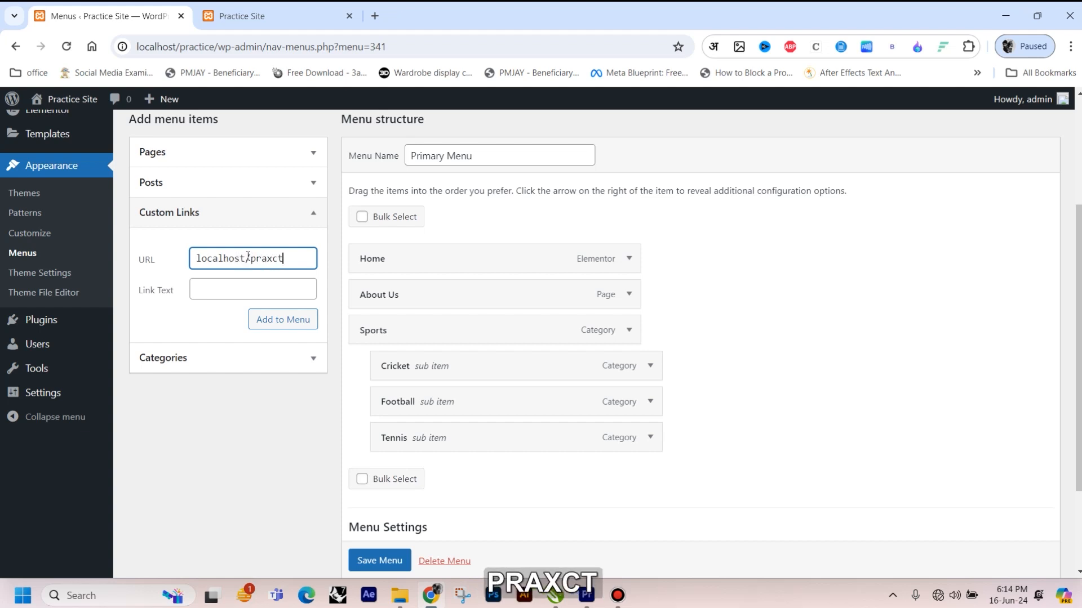
key(BackSpace)
key(BackSpace)
key(BackSpace)
key(BackSpace)
key(BackSpace)
text(ctive)
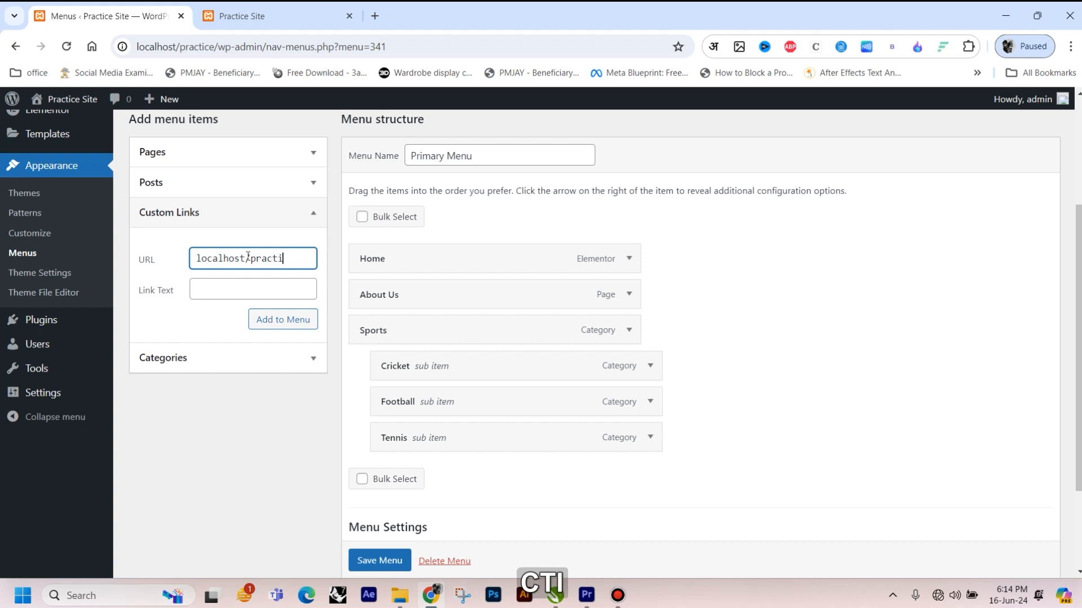
key(BackSpace)
key(BackSpace)
text(ce)
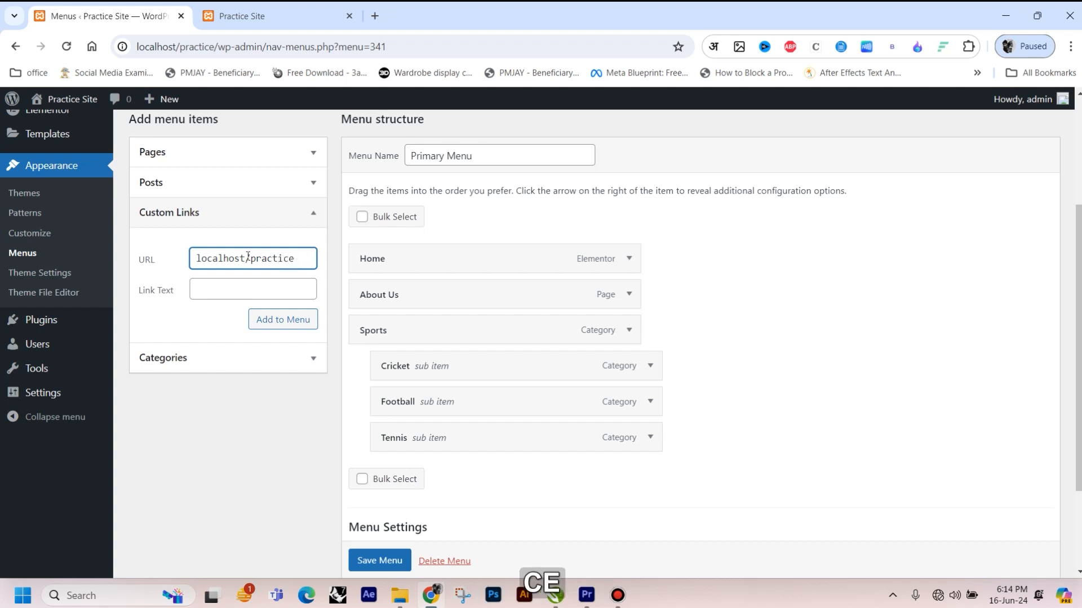
drag(140, 46, 215, 55)
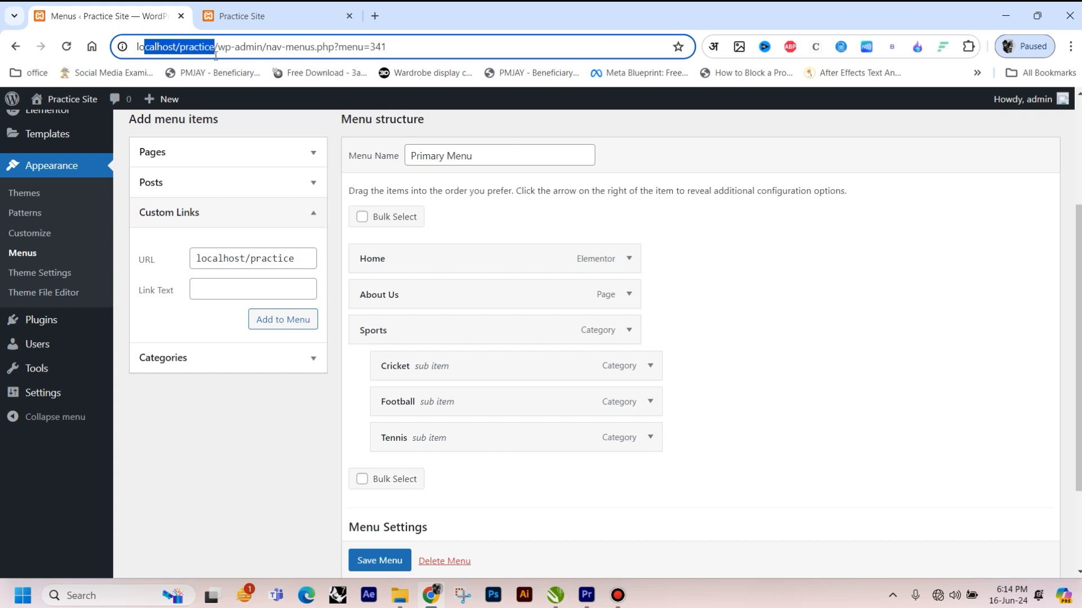
click(293, 261)
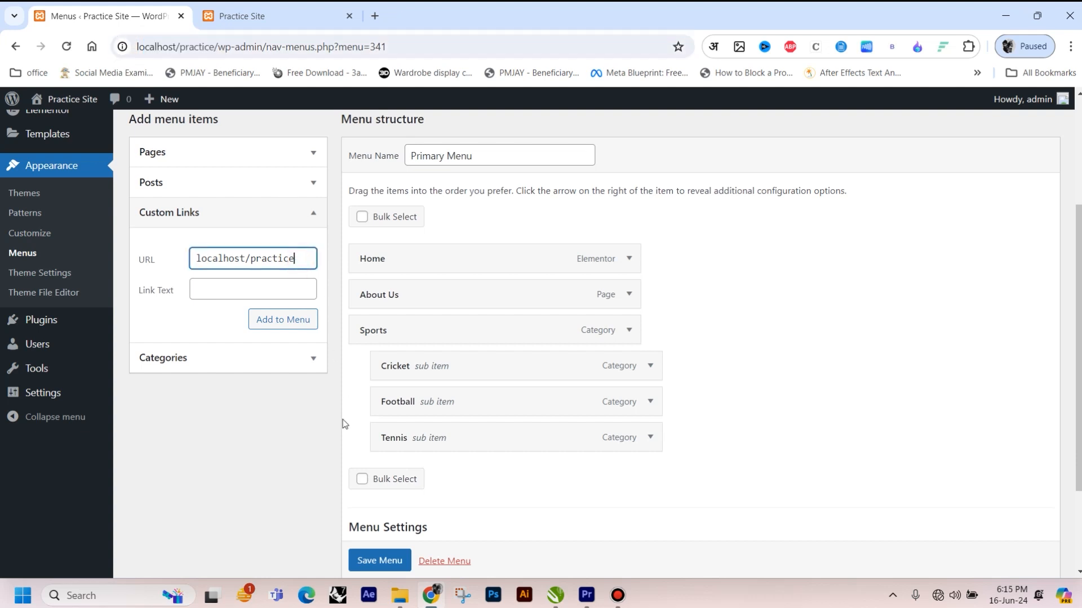
text(/)
key(shift)
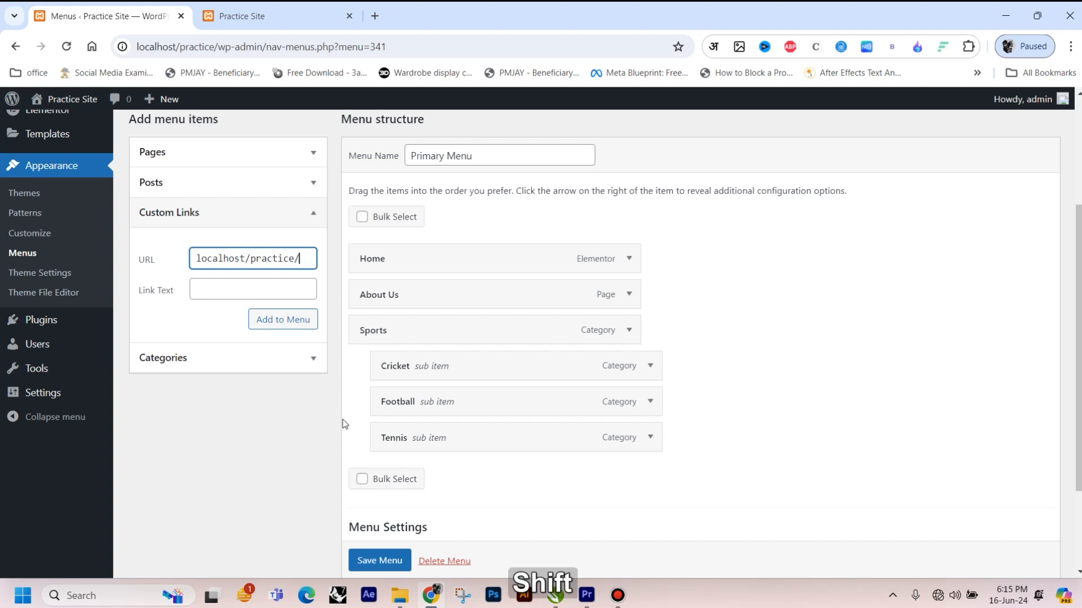
text(#)
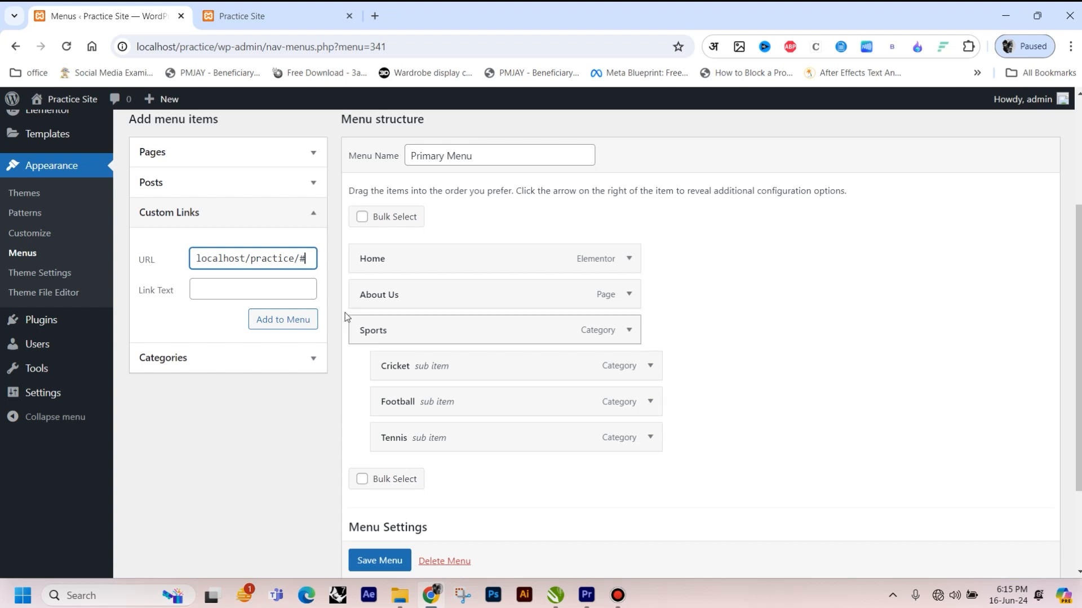
Step: Set the custom link's text to World News and add it to the menu
click(230, 288)
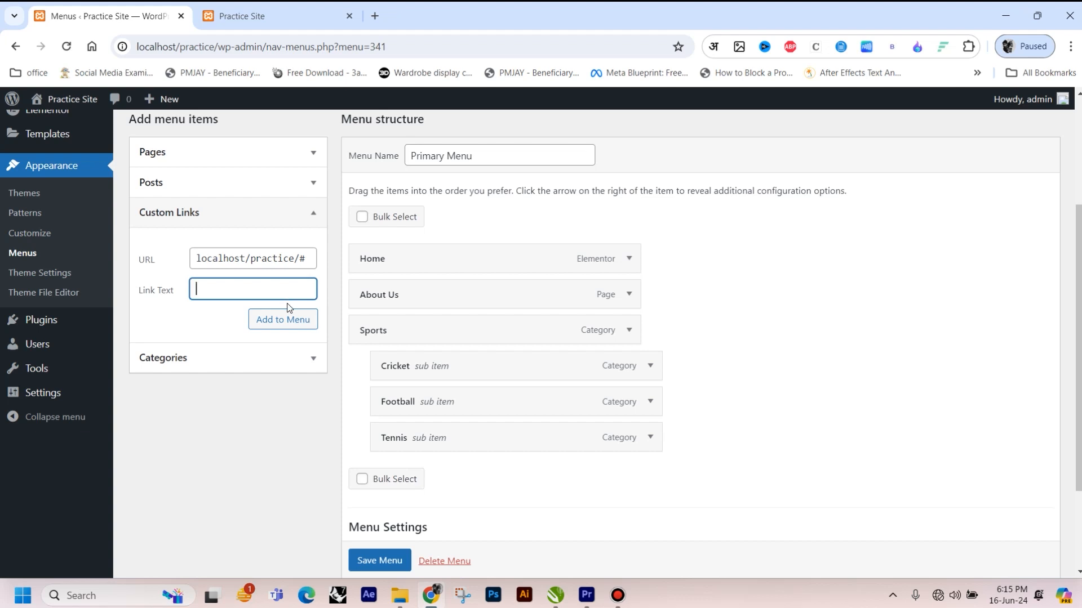
text(World News)
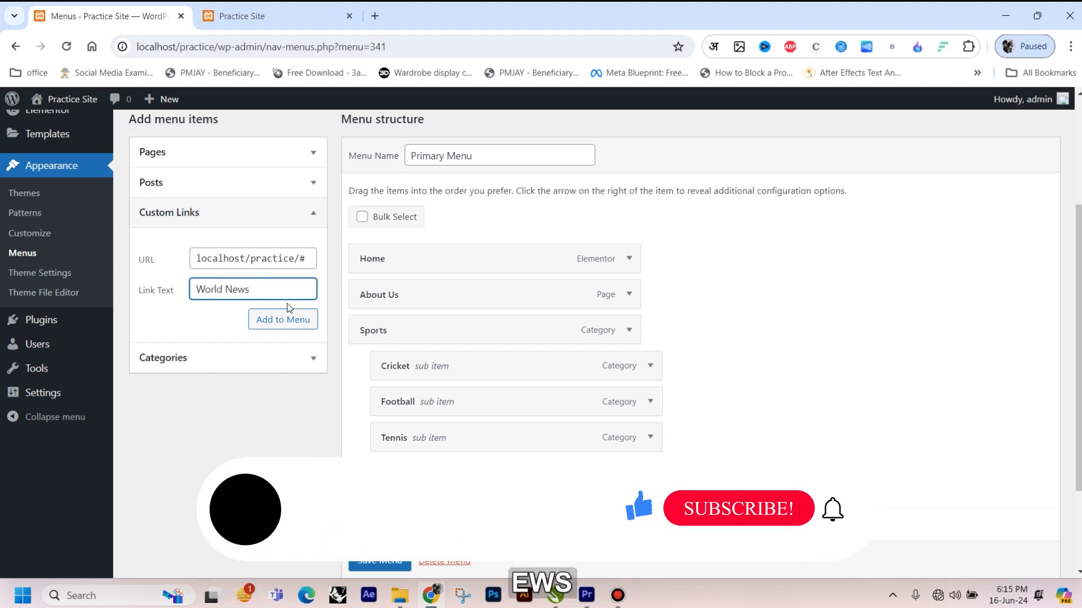
click(289, 320)
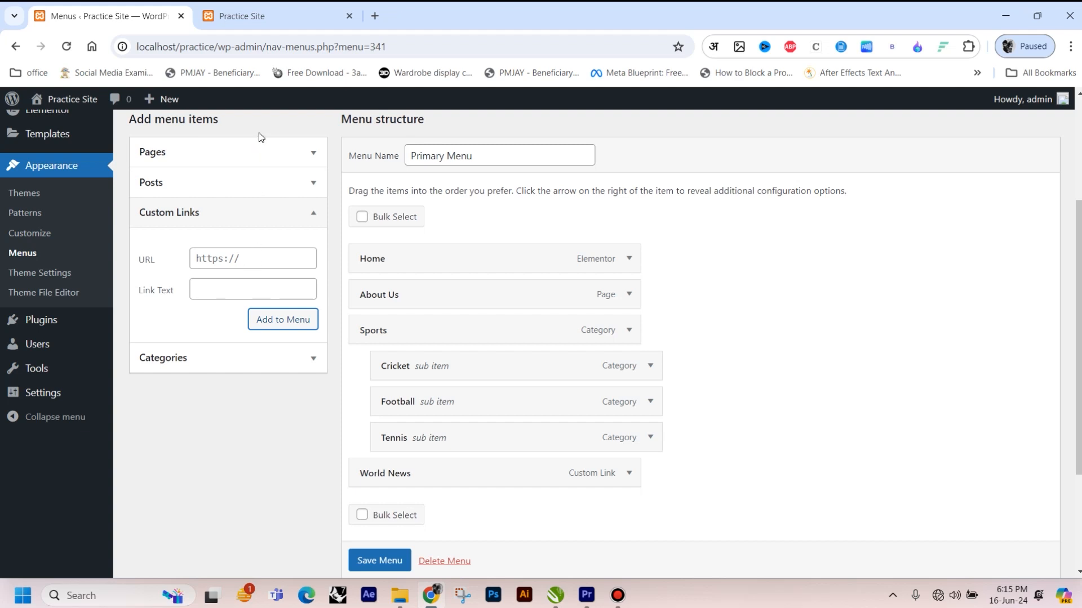
scroll(491, 295, down, 3)
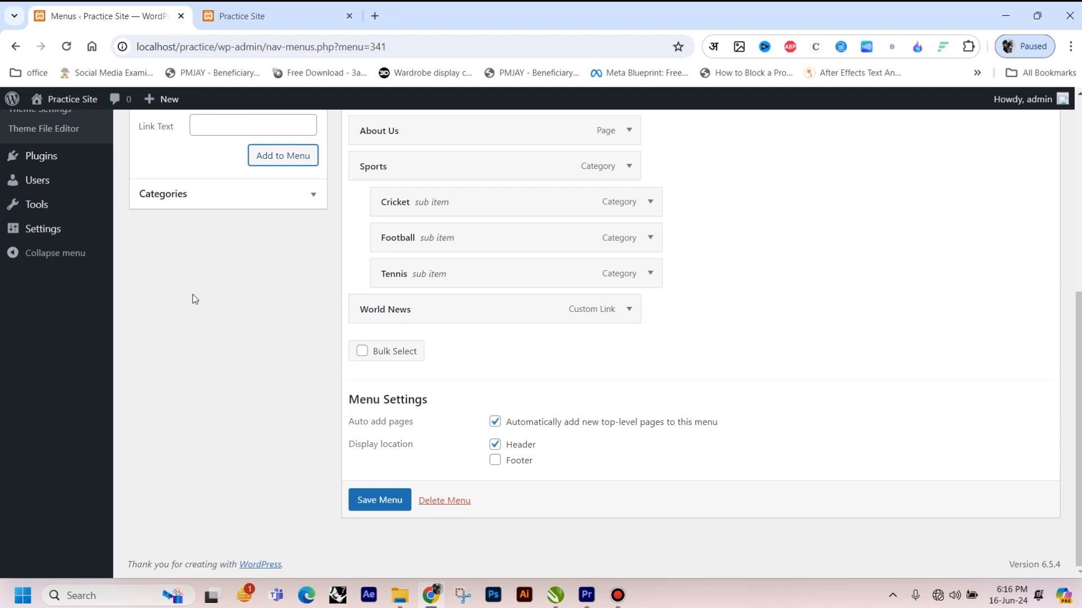
scroll(193, 294, up, 1)
click(191, 265)
scroll(250, 276, up, 1)
scroll(250, 276, up, 1)
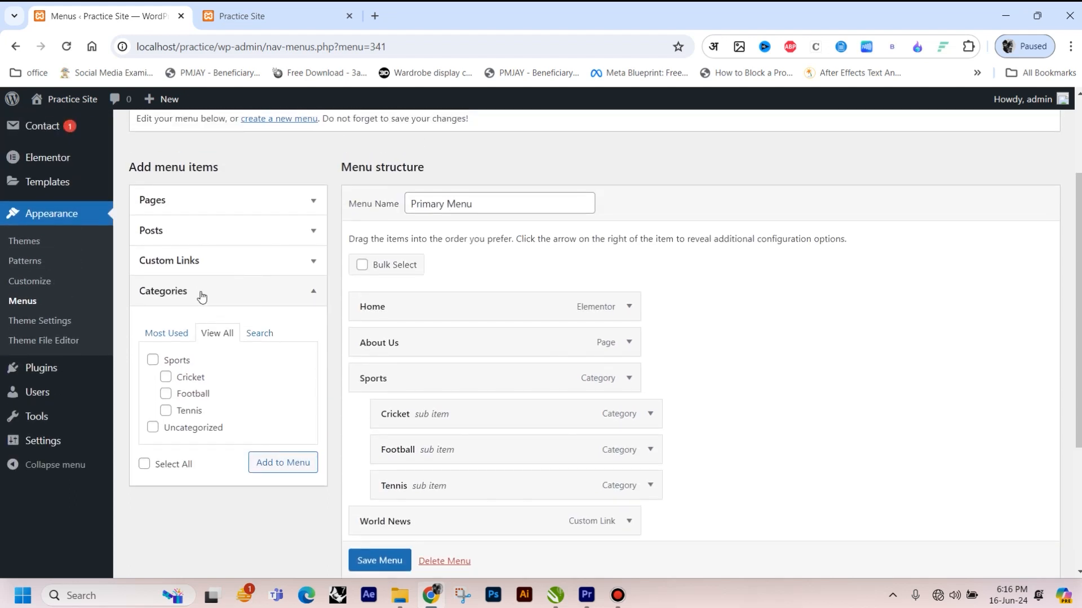
click(197, 290)
click(173, 214)
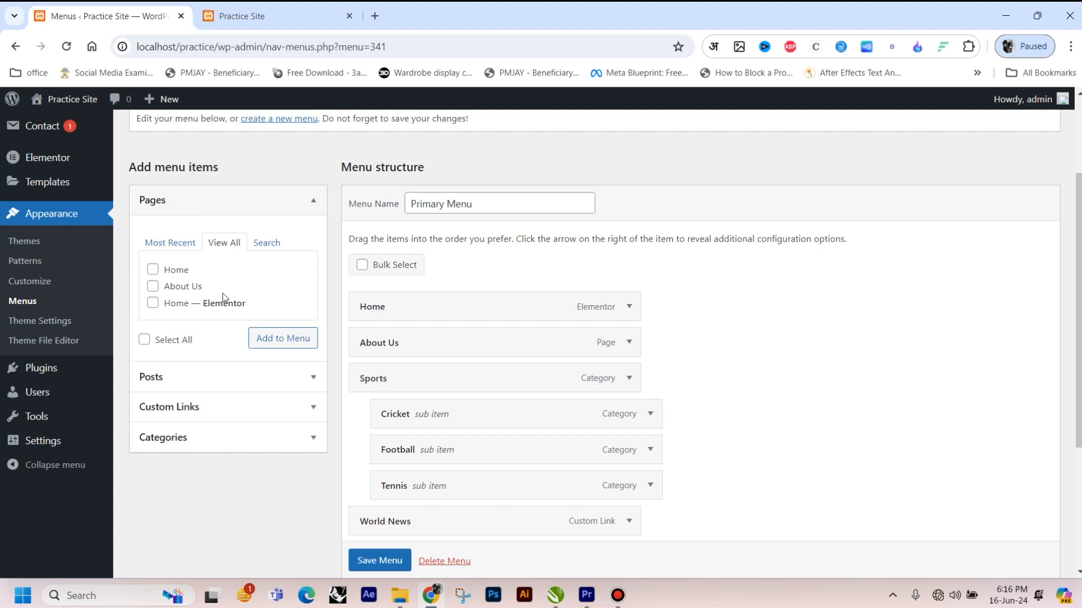
scroll(196, 360, down, 2)
click(178, 258)
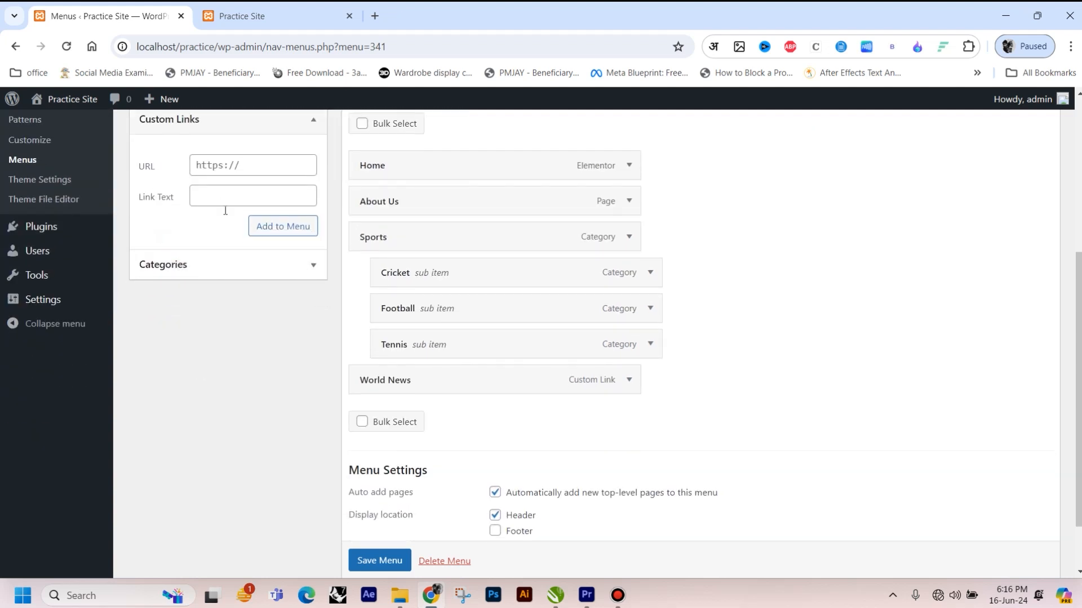
scroll(215, 231, up, 3)
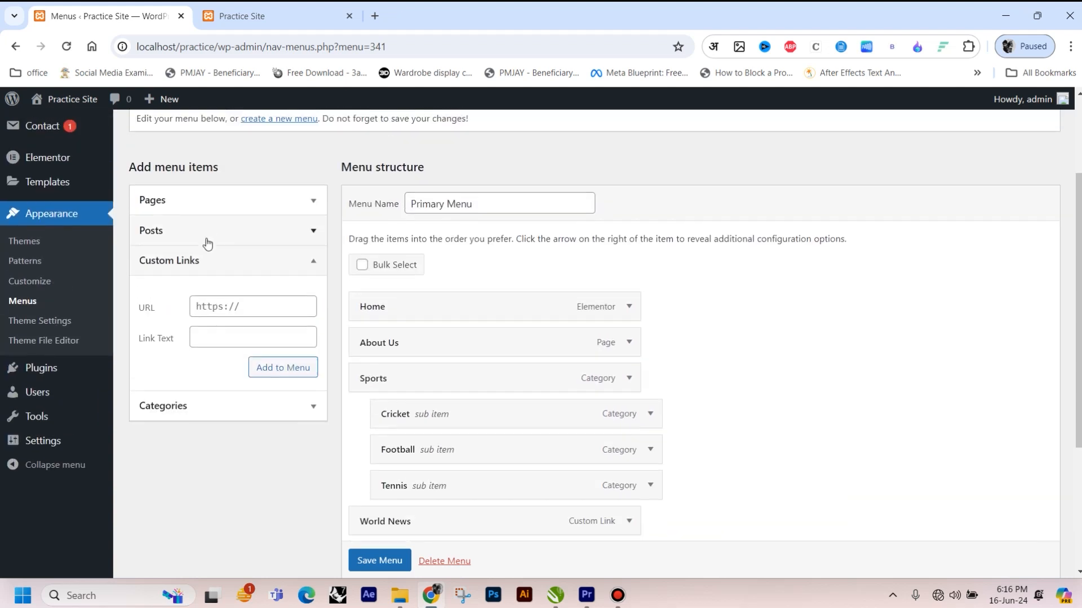
Step: Add the Cricket, Football and Tennis categories to the menu a second time
click(200, 405)
click(165, 377)
click(166, 393)
click(166, 411)
scroll(262, 352, down, 1)
scroll(262, 352, down, 2)
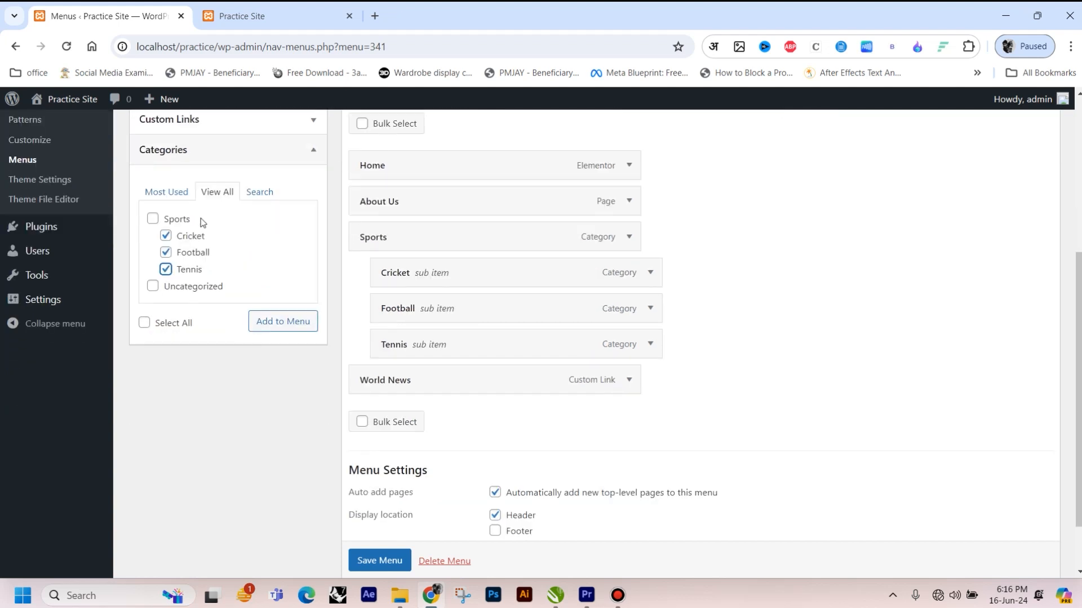
click(270, 321)
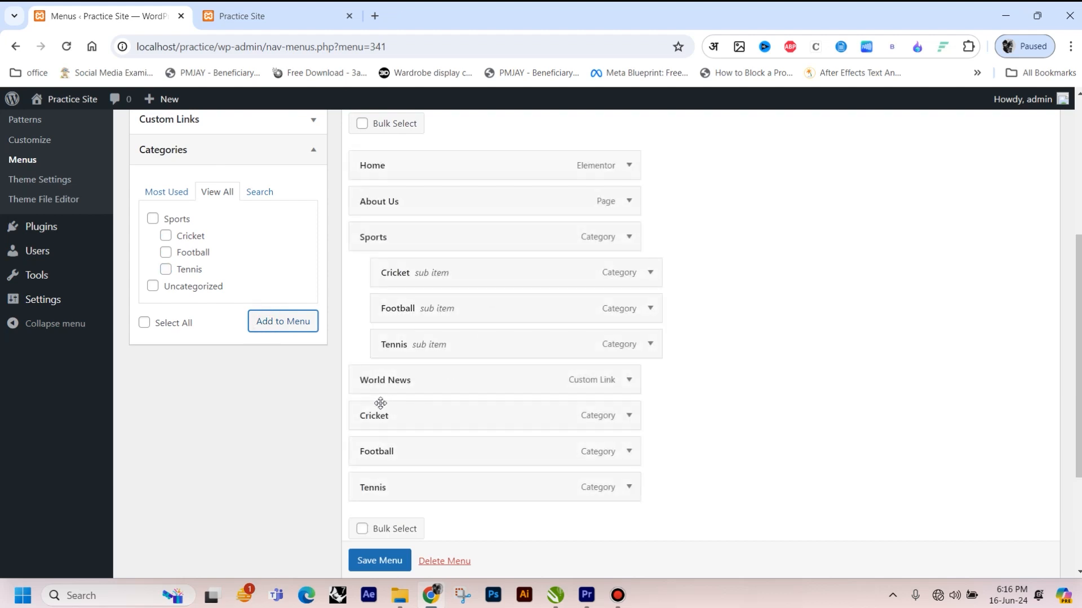
Step: Nest the newly added Cricket, Football and Tennis items as sub items under World News
drag(387, 418, 417, 454)
drag(376, 490, 406, 490)
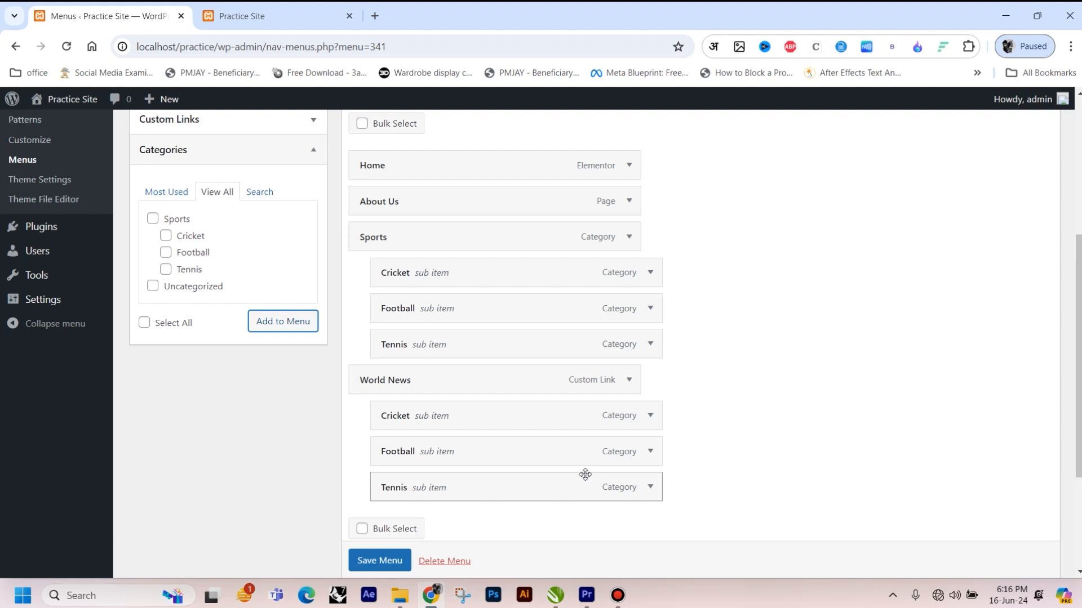
click(445, 382)
click(445, 382)
Step: Save the Primary Menu with its nested items and review the saved structure
scroll(447, 412, down, 3)
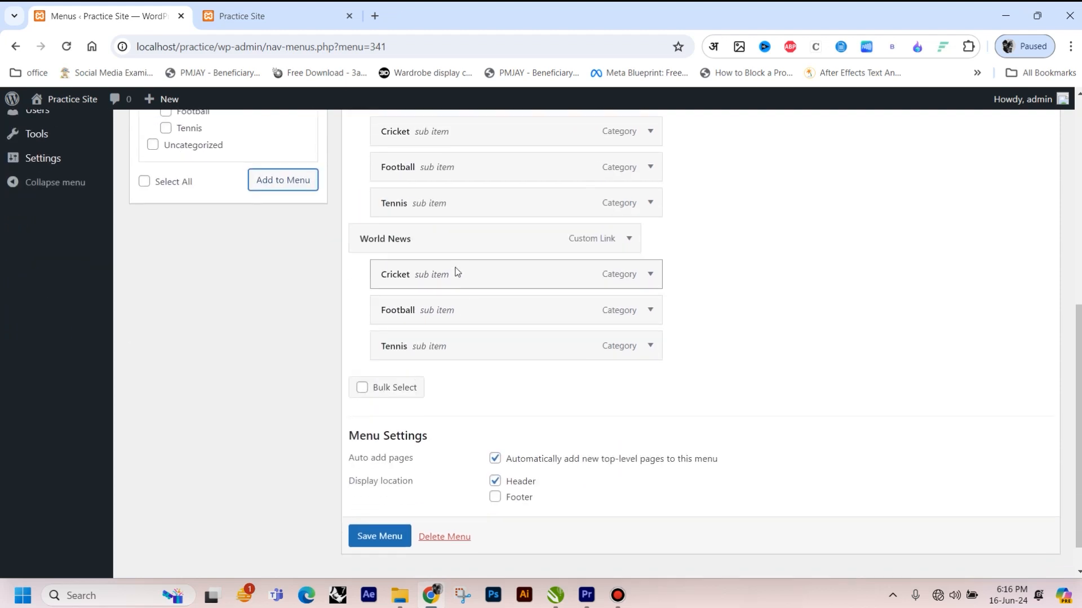
scroll(457, 271, down, 1)
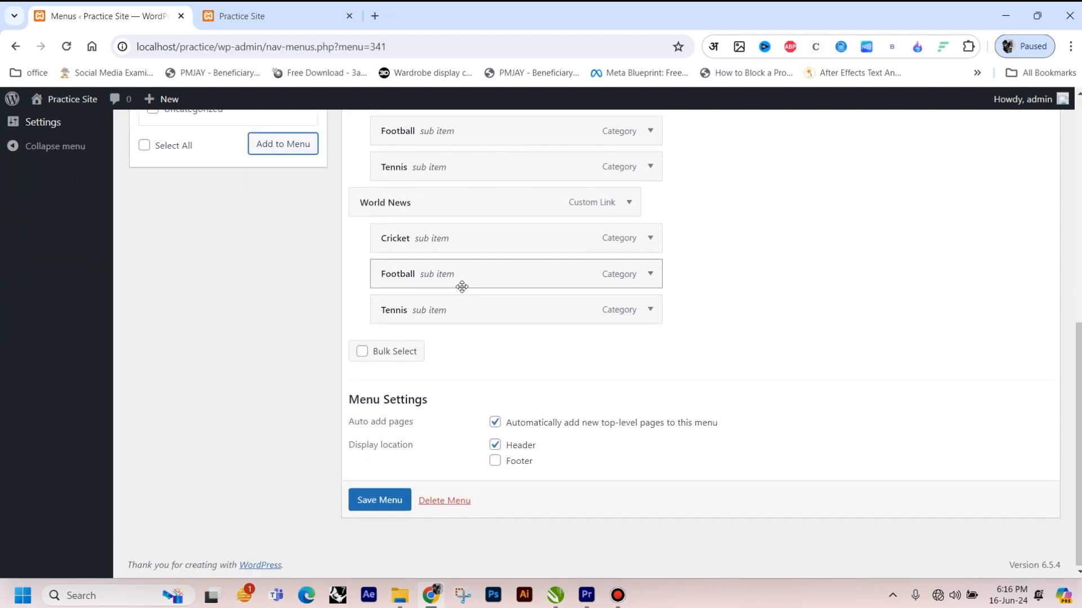
click(378, 500)
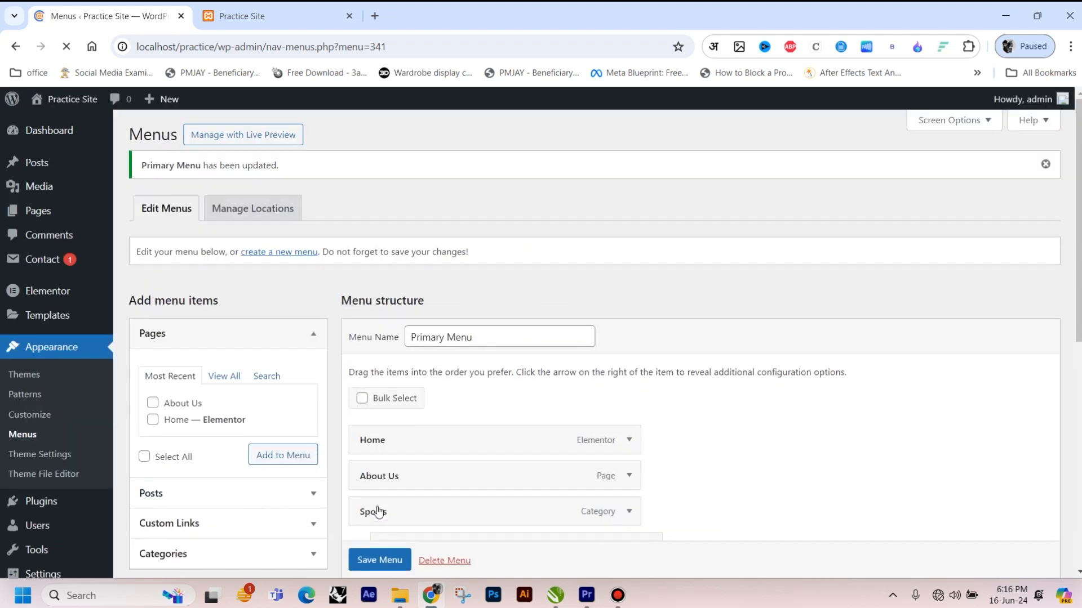
scroll(451, 354, down, 5)
scroll(446, 345, up, 5)
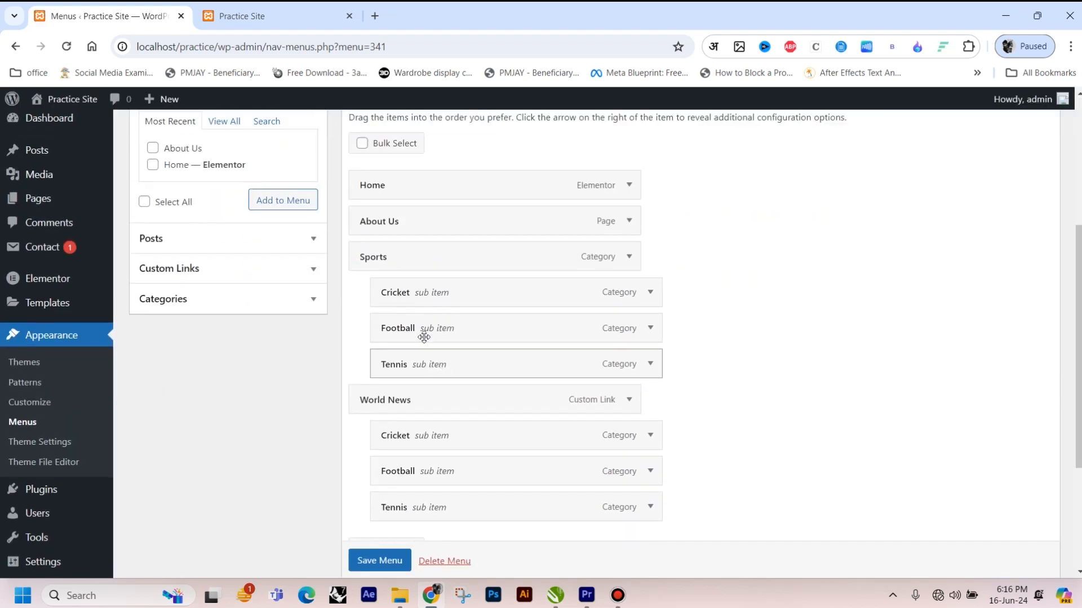
Step: Reload the Practice Site front page and compare its header menu with the menu's display location setting
click(241, 16)
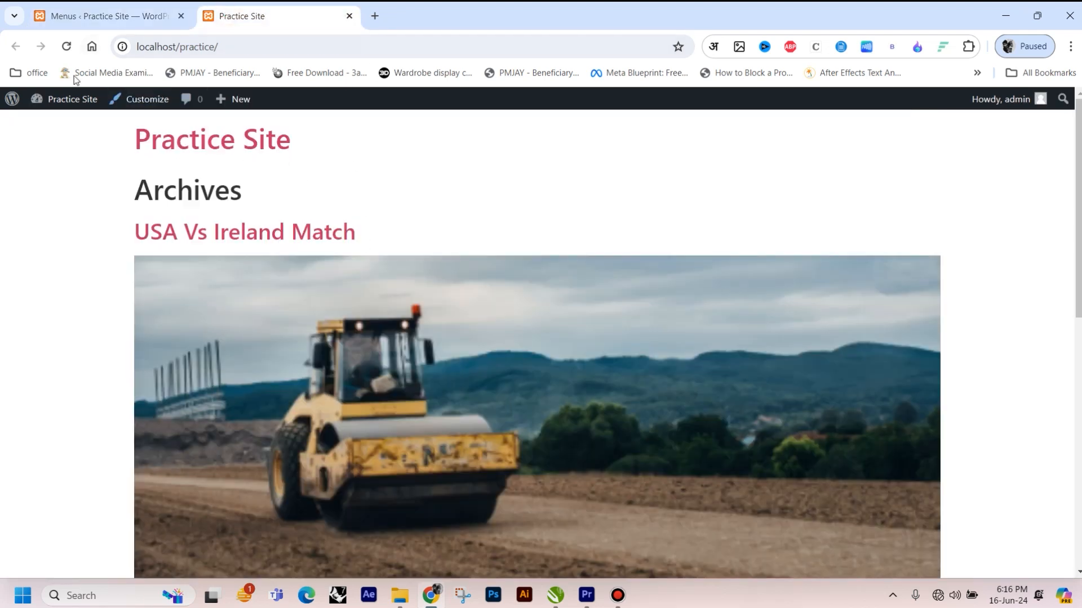
click(67, 50)
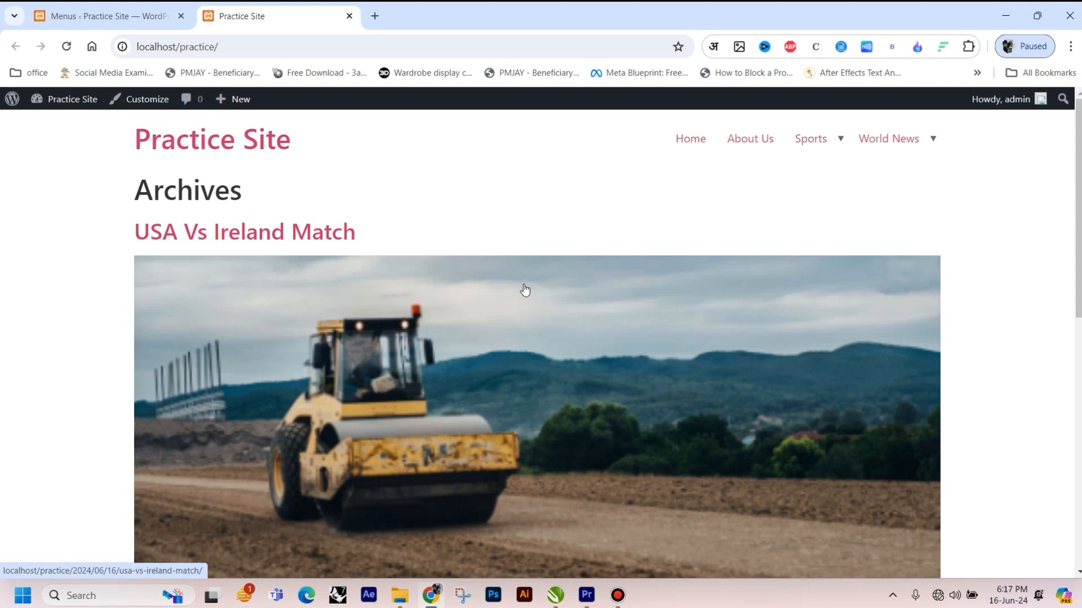
click(141, 16)
scroll(423, 393, down, 1)
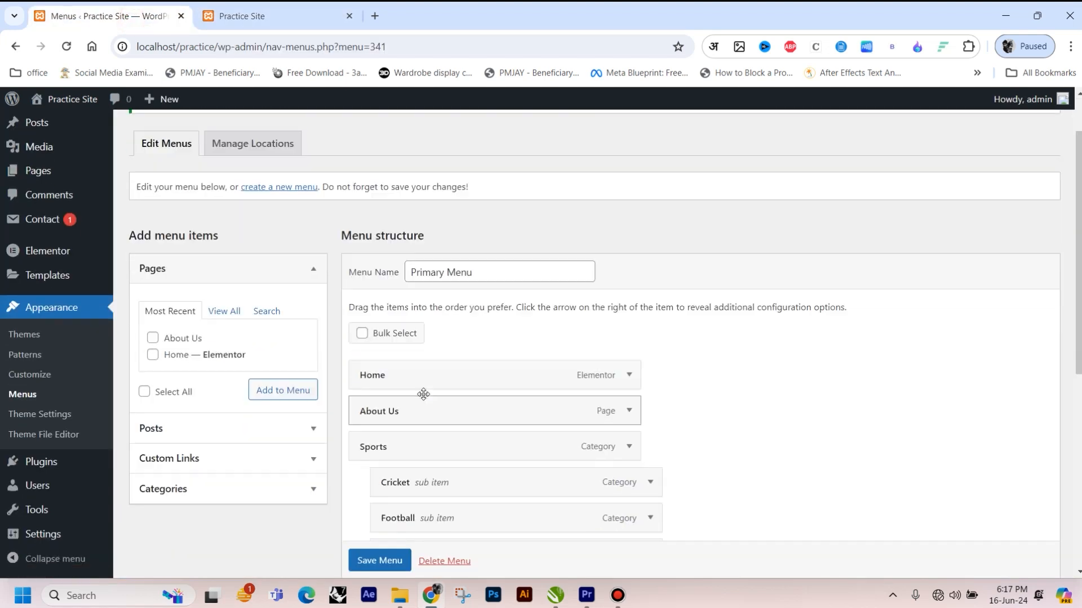
scroll(423, 394, down, 6)
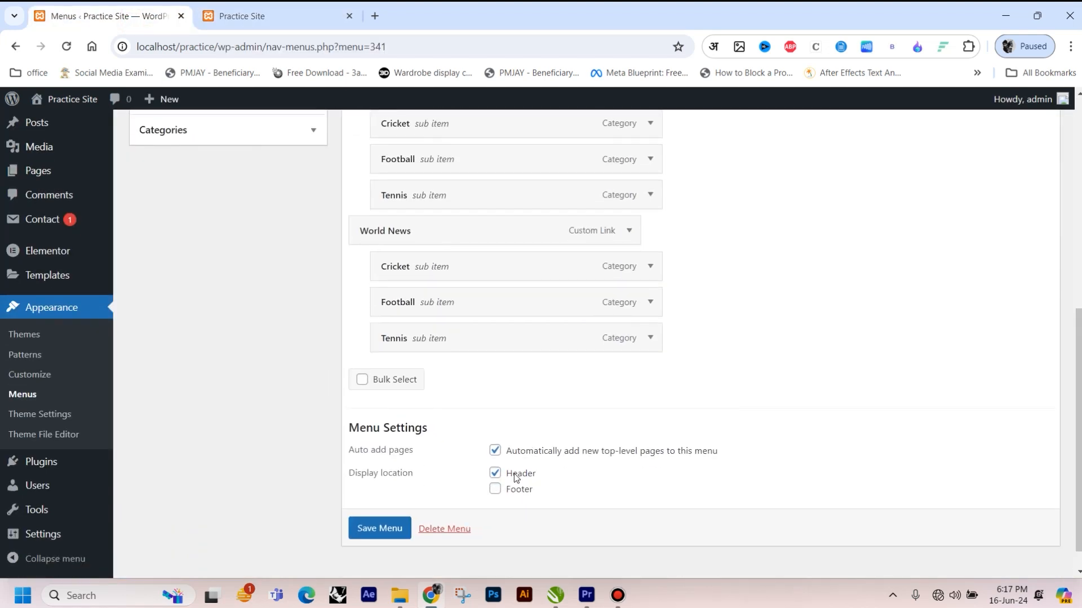
click(253, 16)
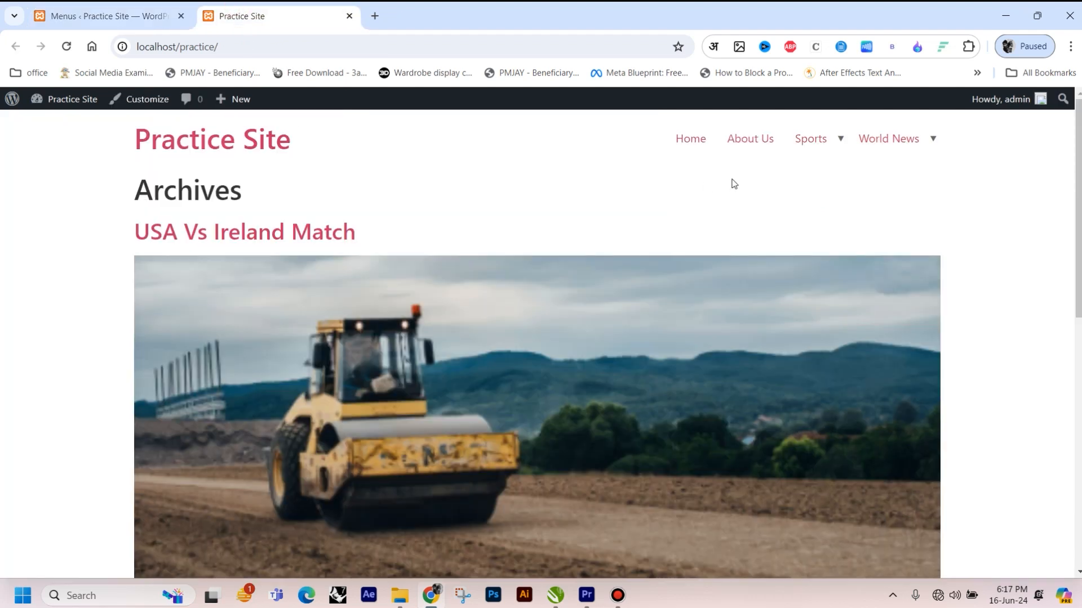
Step: Test the site's header menu by opening Home, About Us and Sports, and view the Sports sub items
click(692, 141)
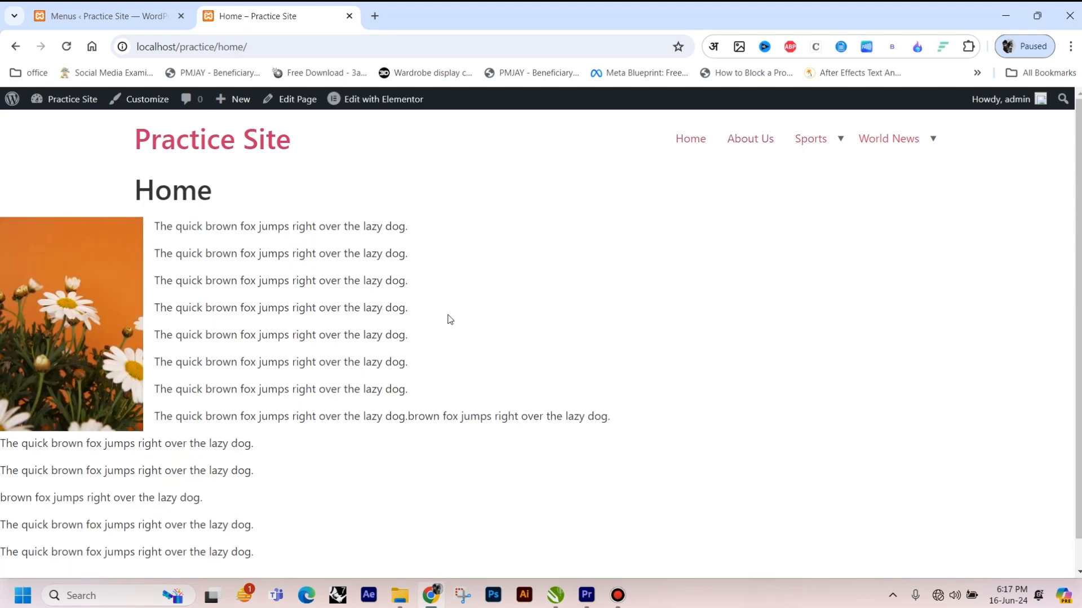
click(754, 146)
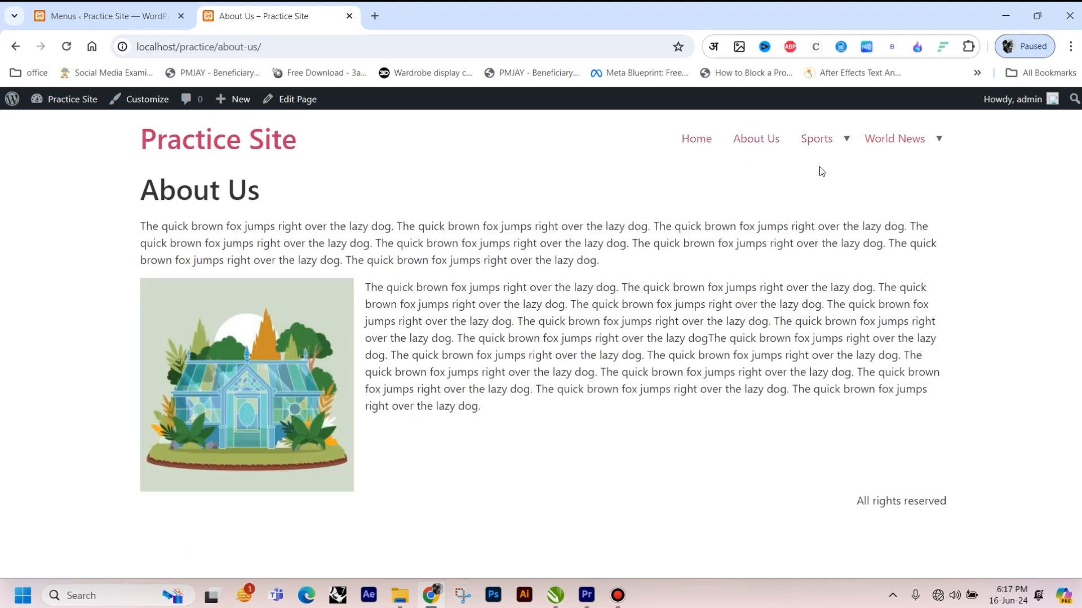
mouse_move(823, 147)
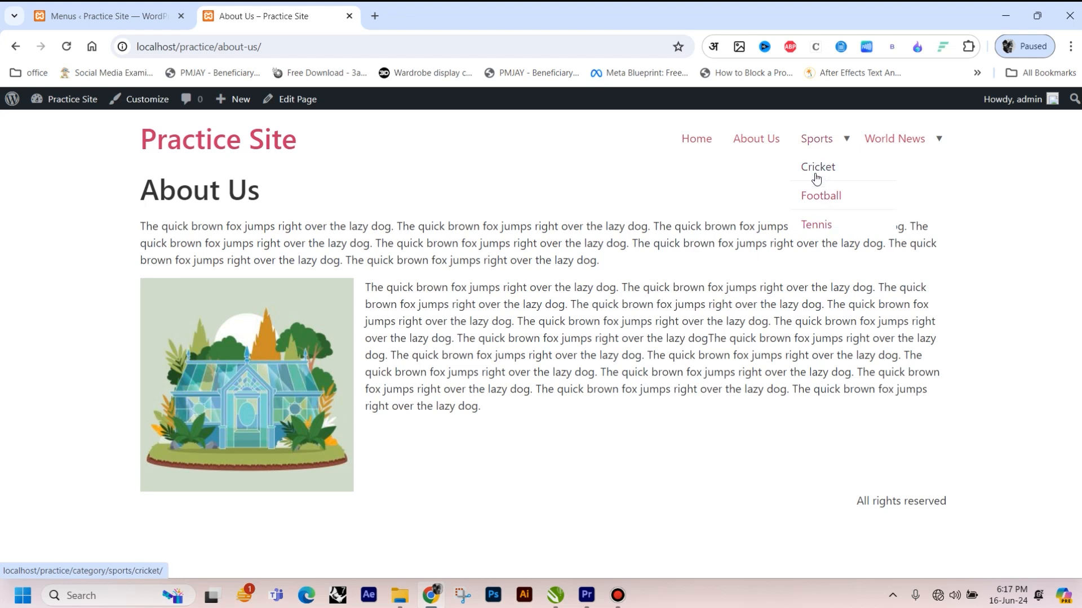
click(817, 141)
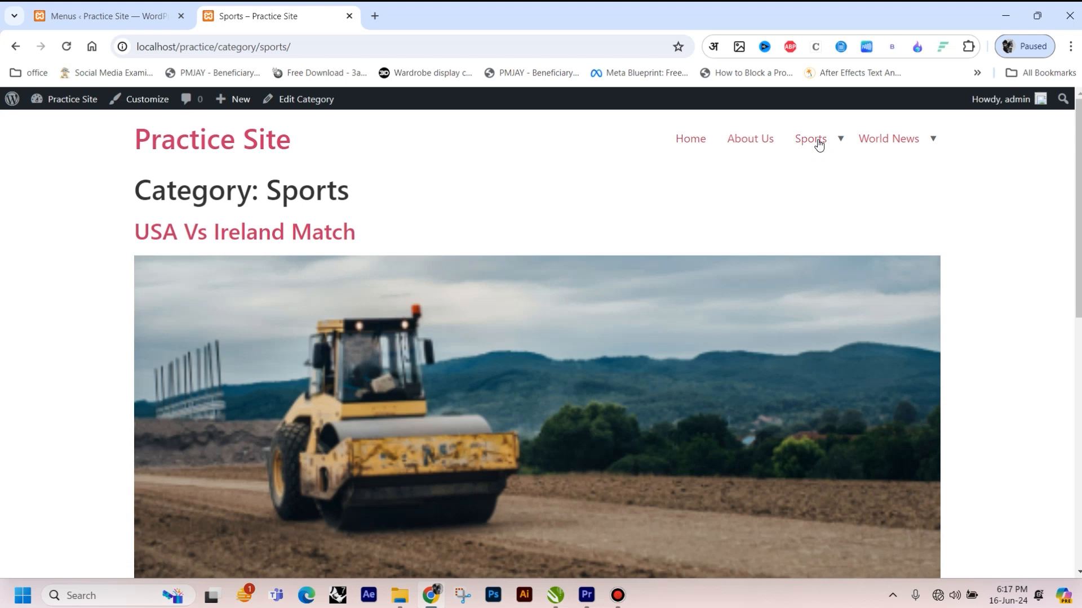
Step: Review the posts listed on the Sports category page and the sub items under Sports in the header menu
scroll(642, 260, down, 10)
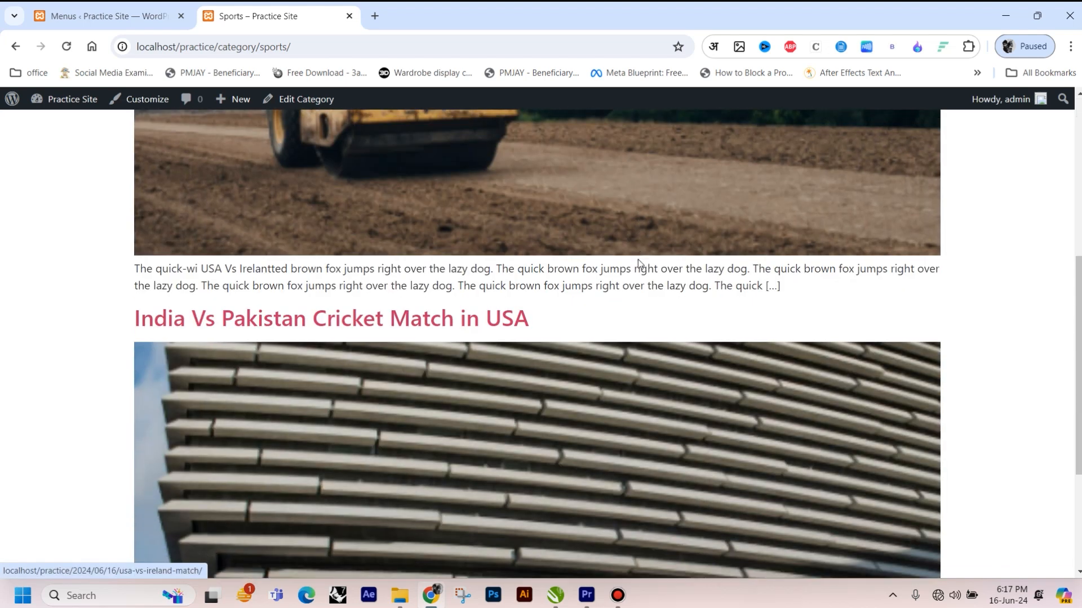
scroll(634, 255, up, 10)
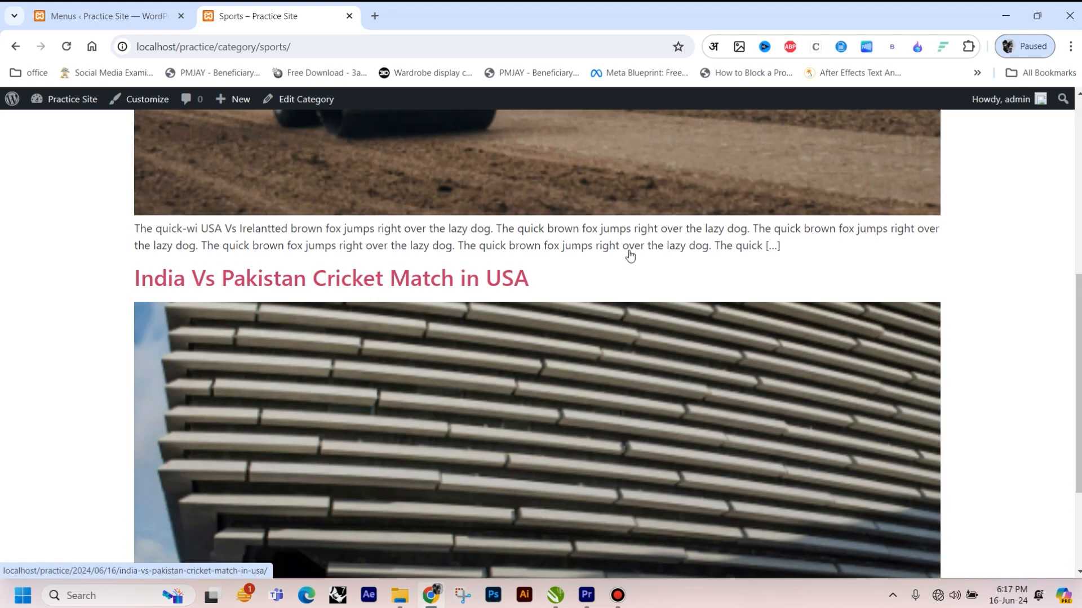
mouse_move(890, 130)
mouse_move(820, 142)
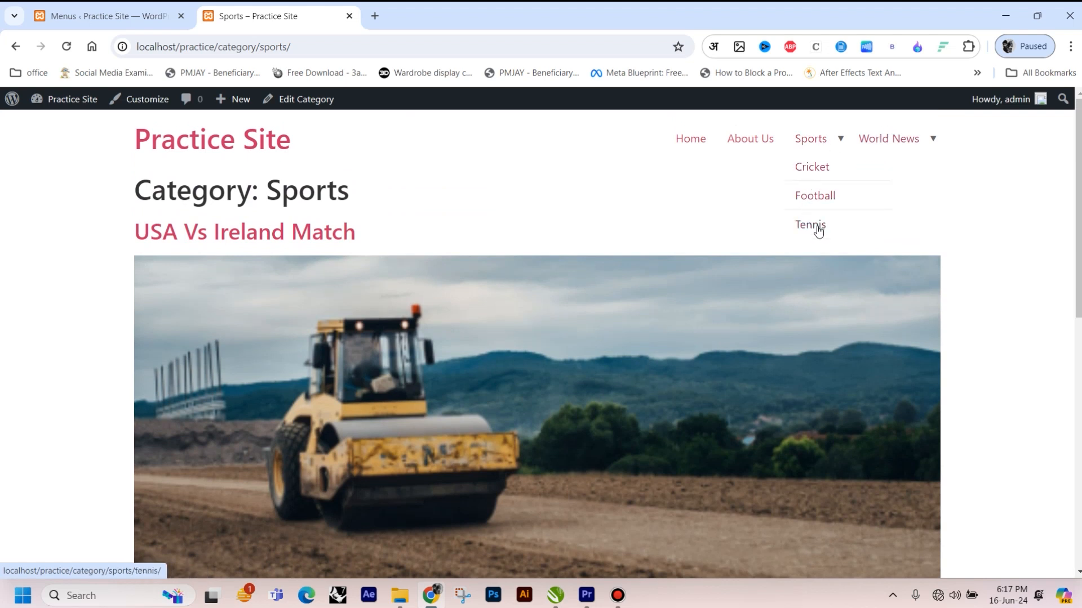
scroll(569, 307, down, 1)
scroll(570, 307, down, 5)
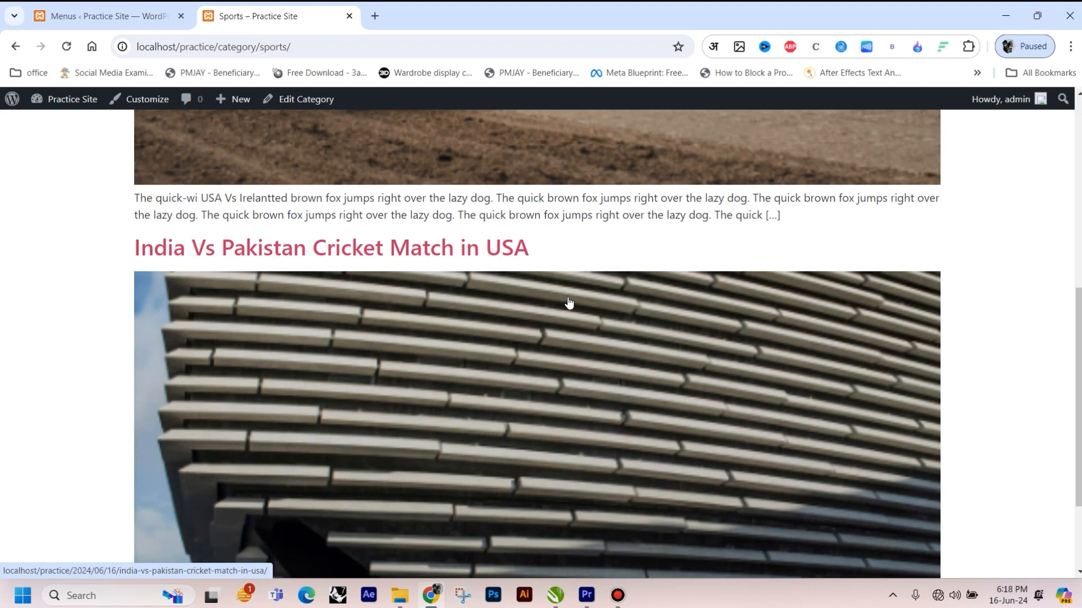
scroll(569, 304, up, 6)
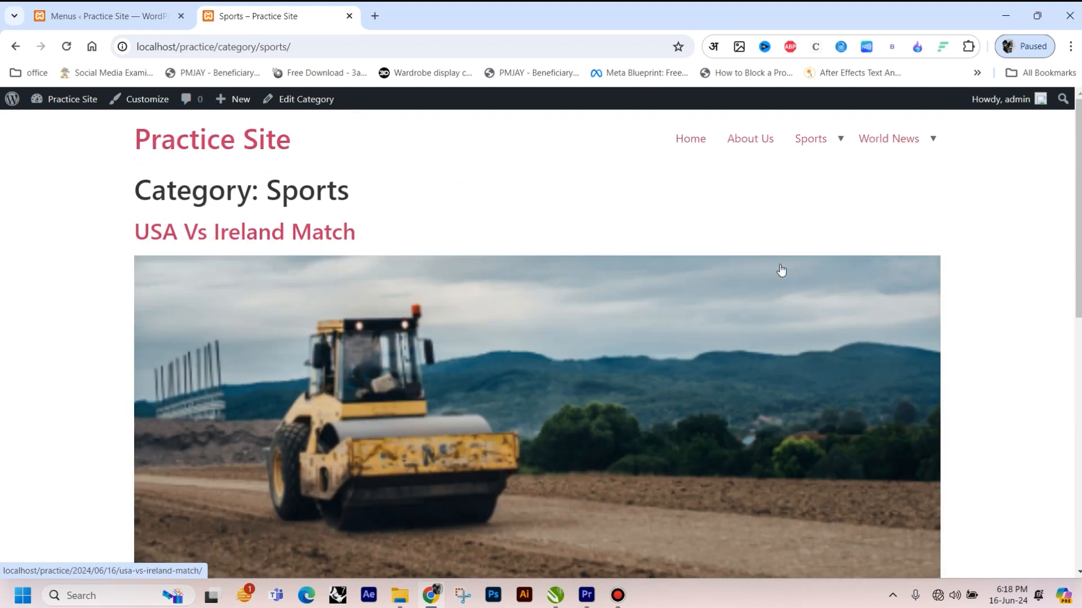
Step: Open Cricket under Sports and compare its category heading and posts with those of the parent Sports category page
click(800, 170)
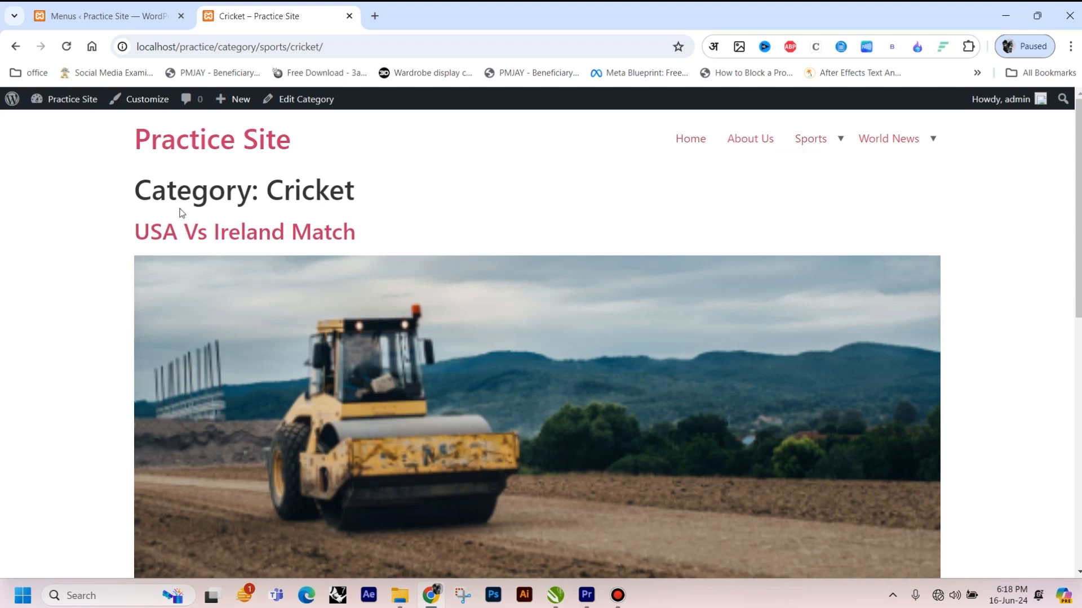
drag(140, 189, 355, 197)
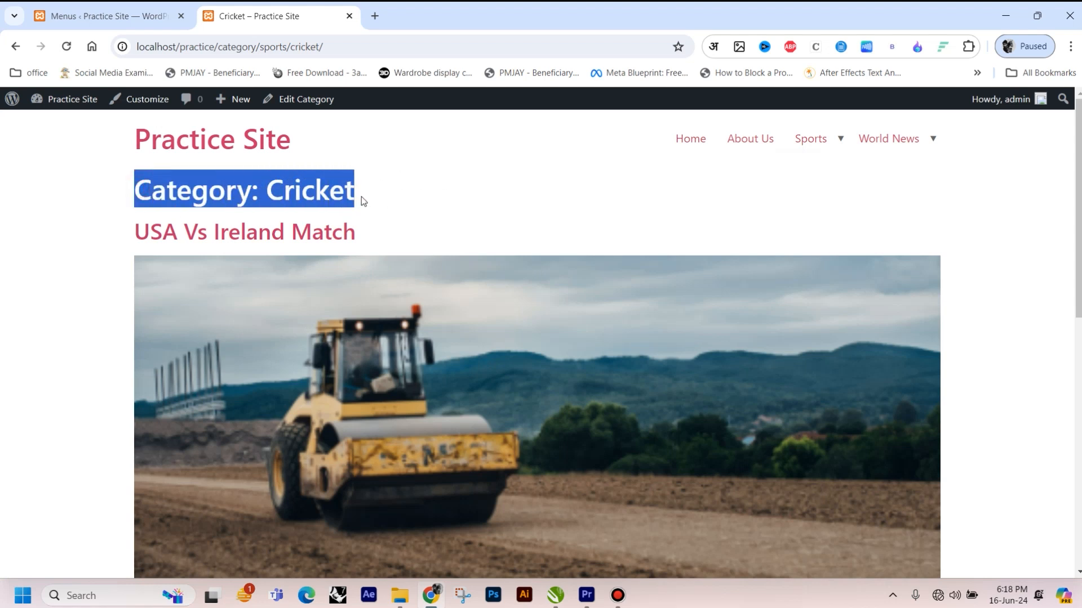
click(809, 140)
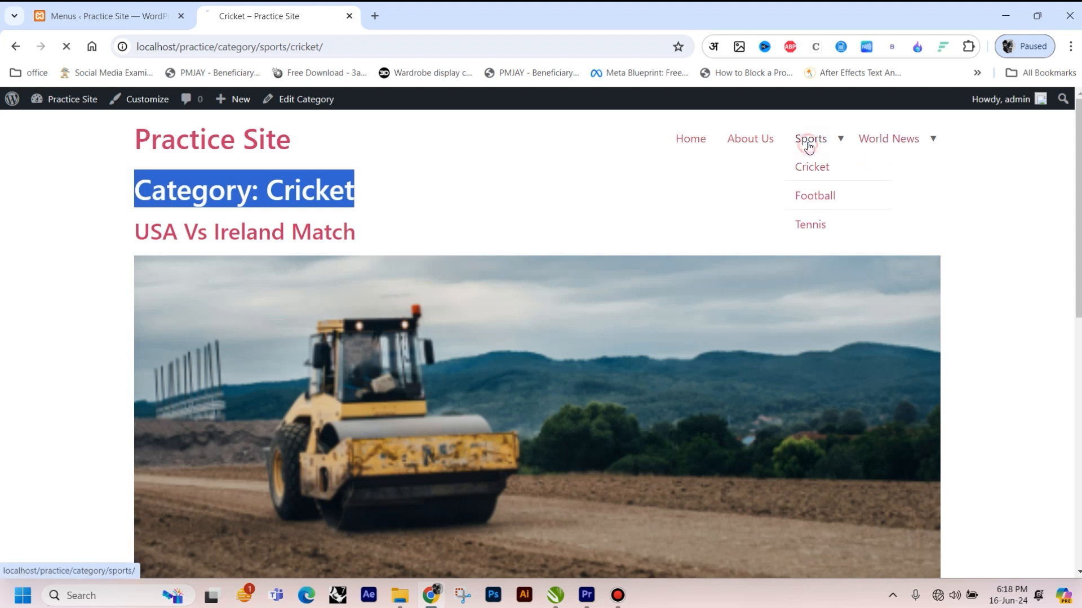
drag(151, 192, 353, 197)
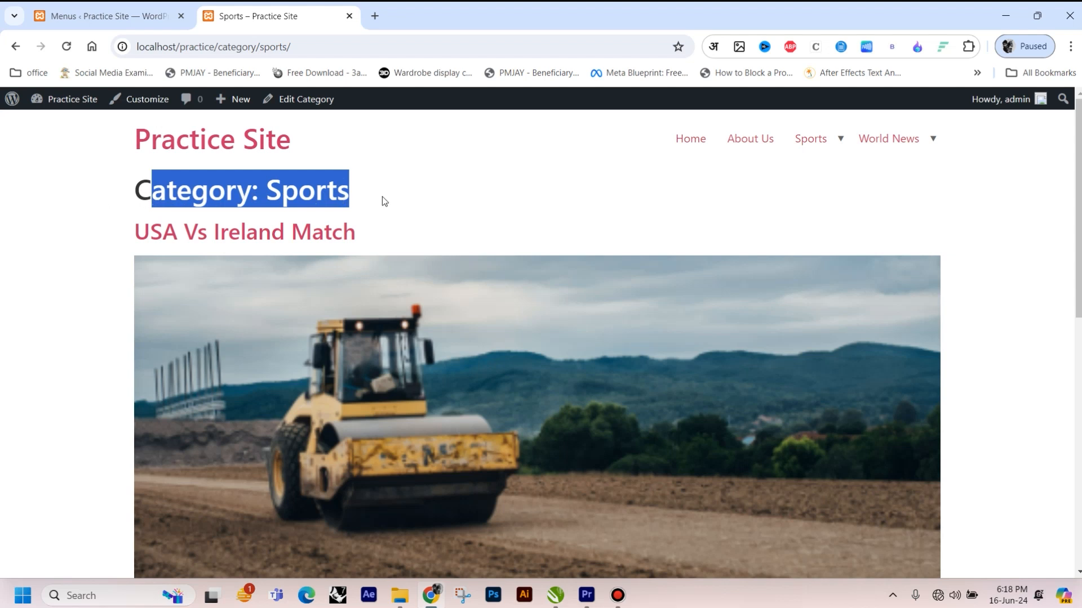
click(812, 139)
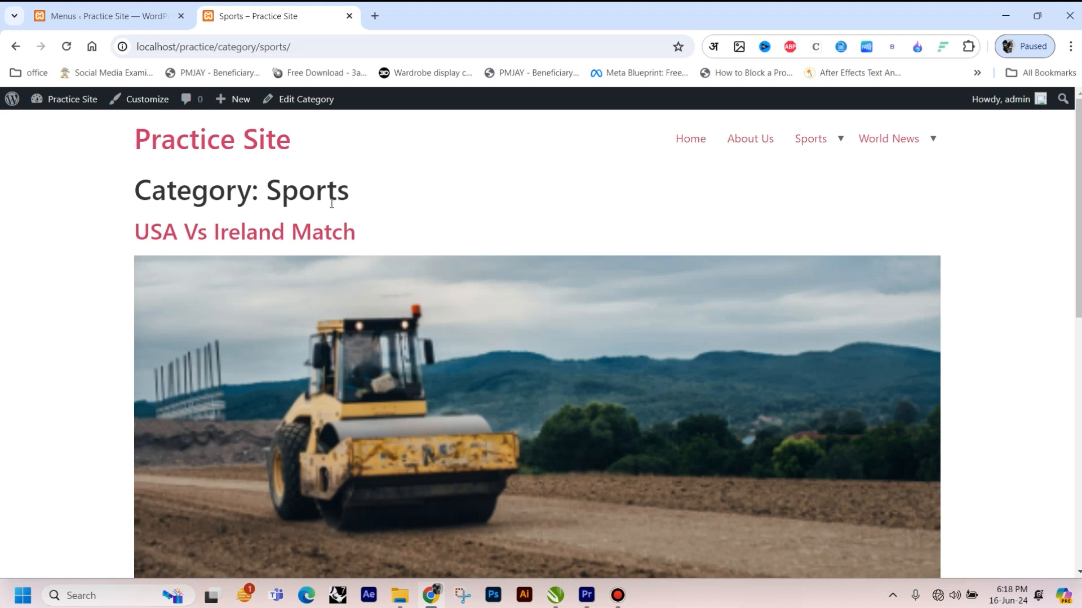
scroll(331, 204, down, 6)
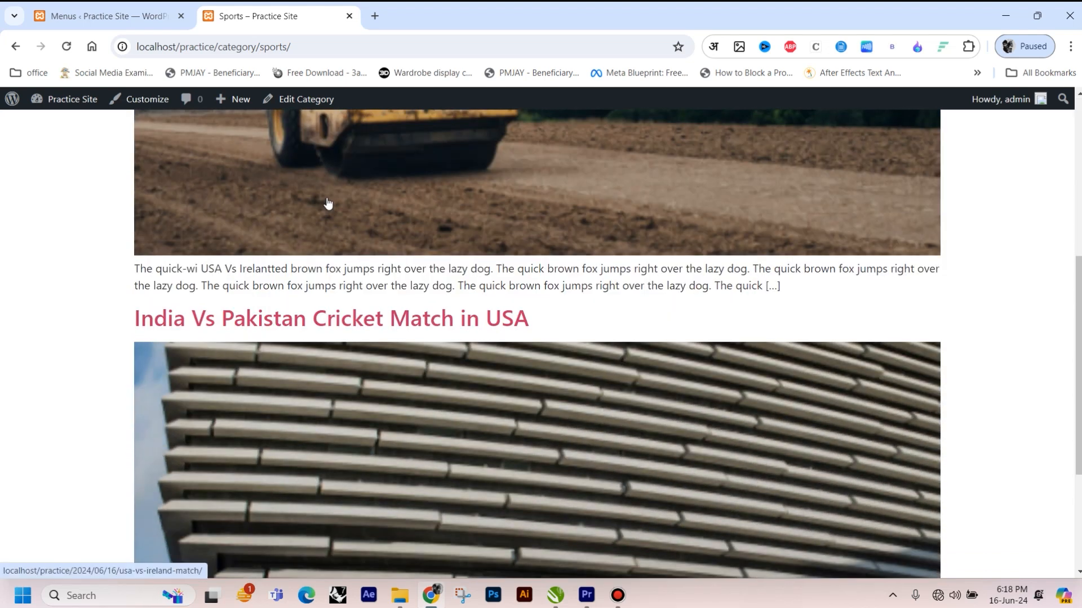
scroll(328, 204, up, 6)
Step: Test the Football sub item under Sports and return to the Sports category page
mouse_move(813, 148)
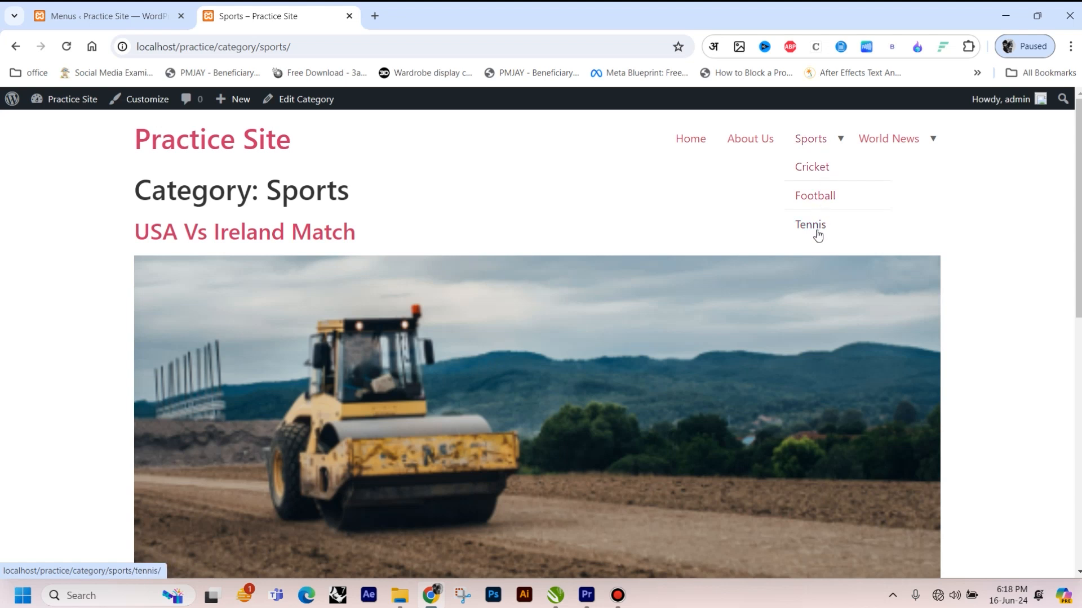
click(814, 197)
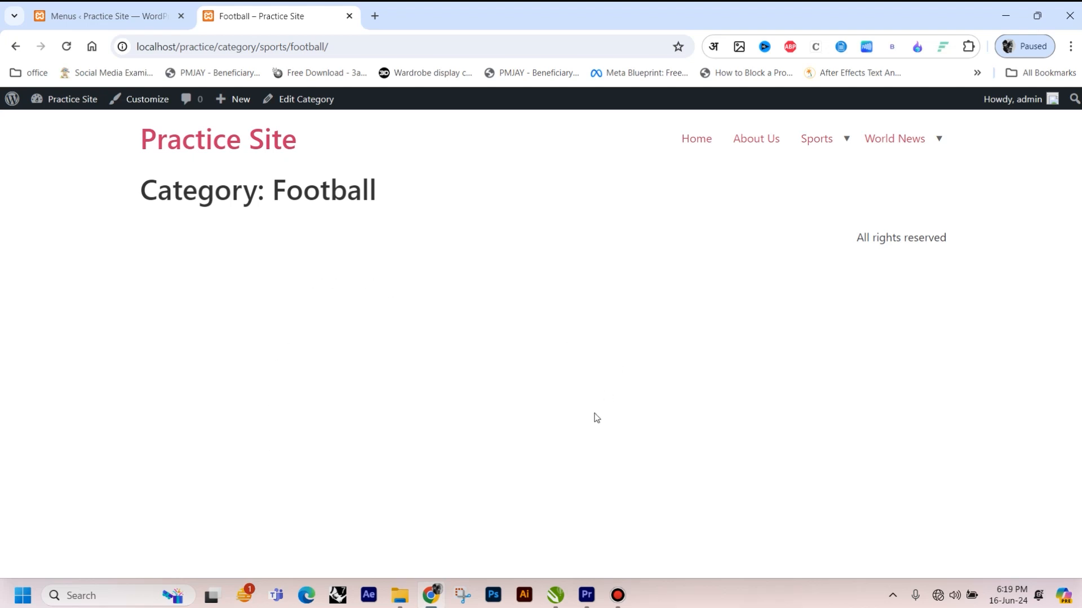
click(818, 140)
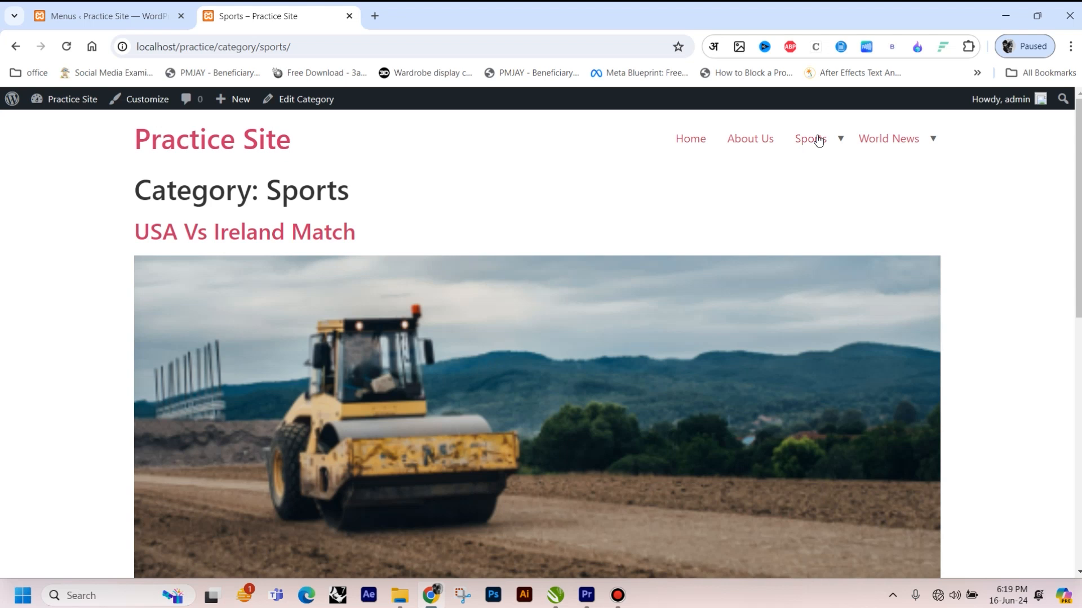
Step: Test the World News custom link and its Cricket sub item in the header menu, and look through the Cricket posts
mouse_move(897, 144)
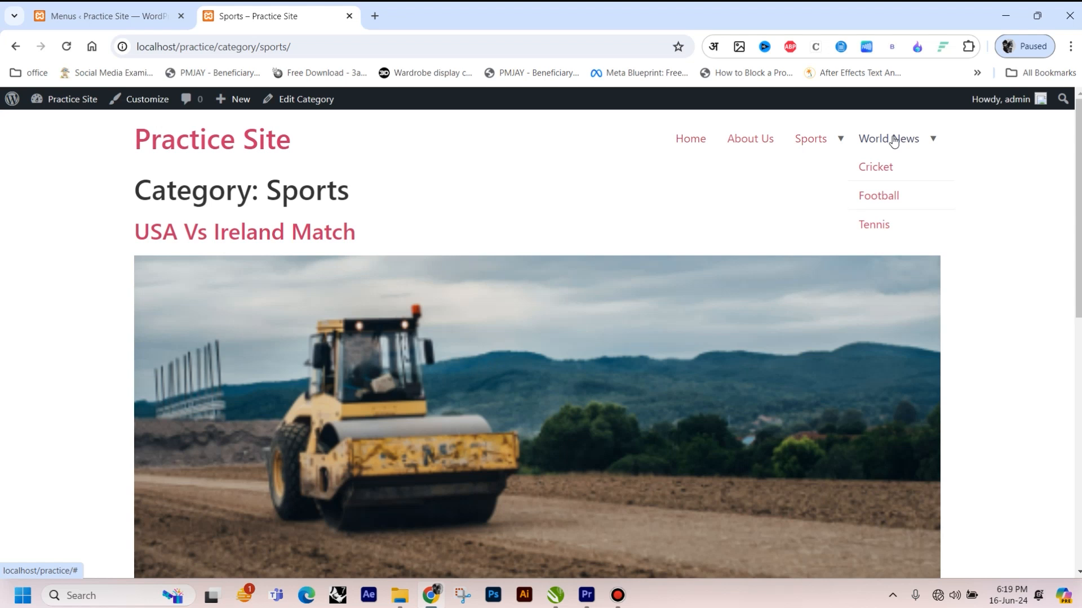
click(893, 142)
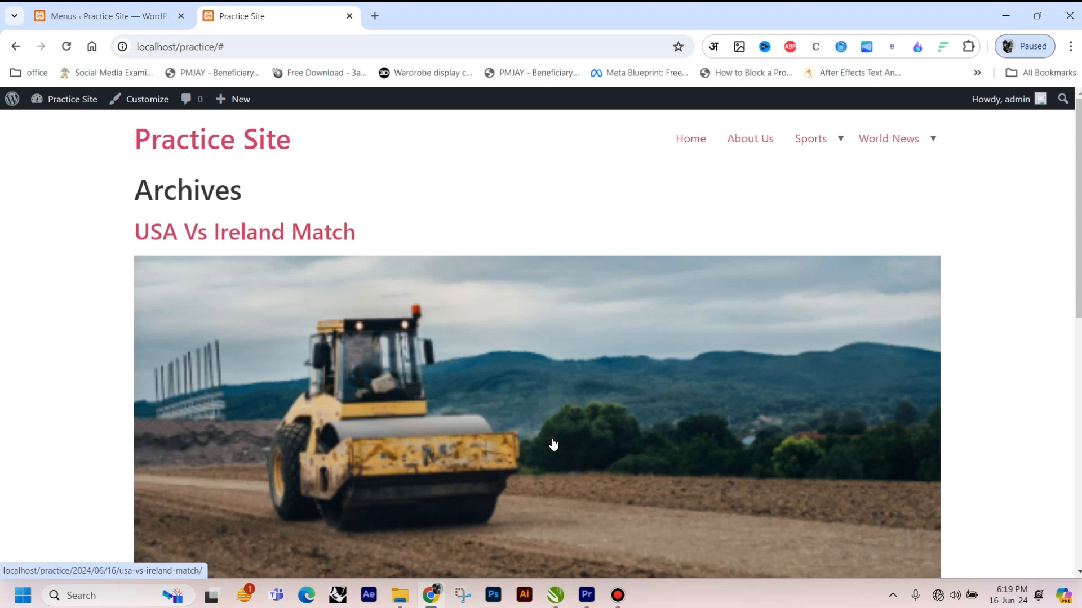
mouse_move(889, 143)
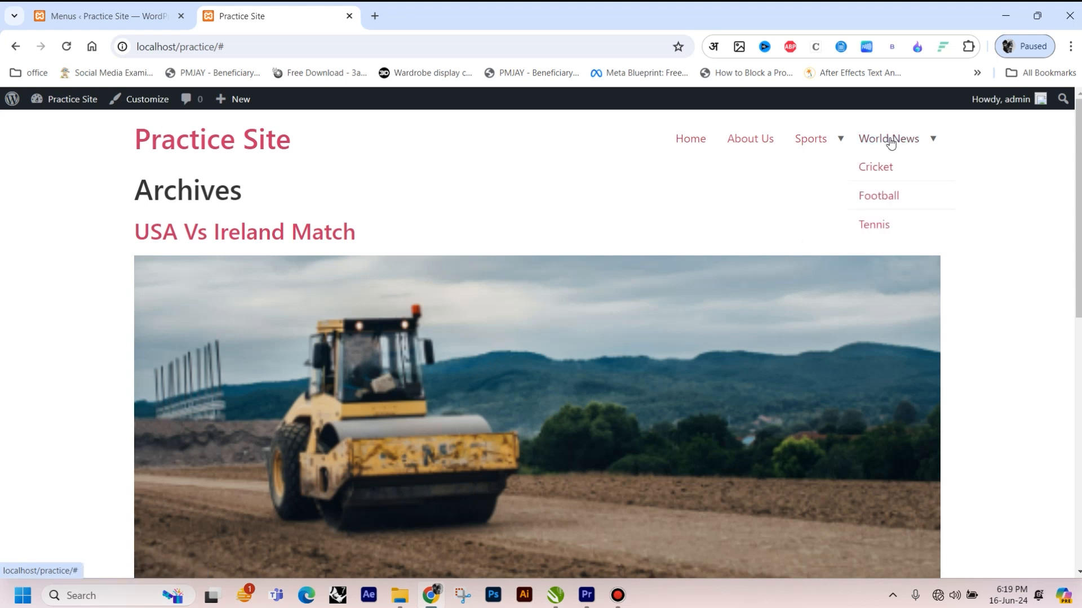
click(870, 172)
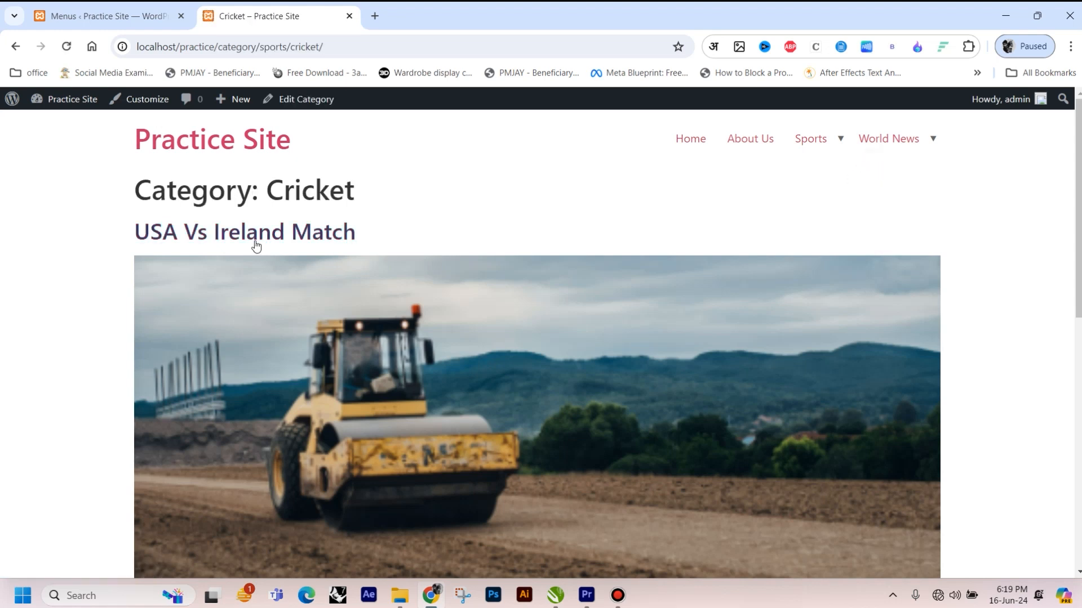
scroll(767, 300, down, 5)
scroll(767, 299, up, 5)
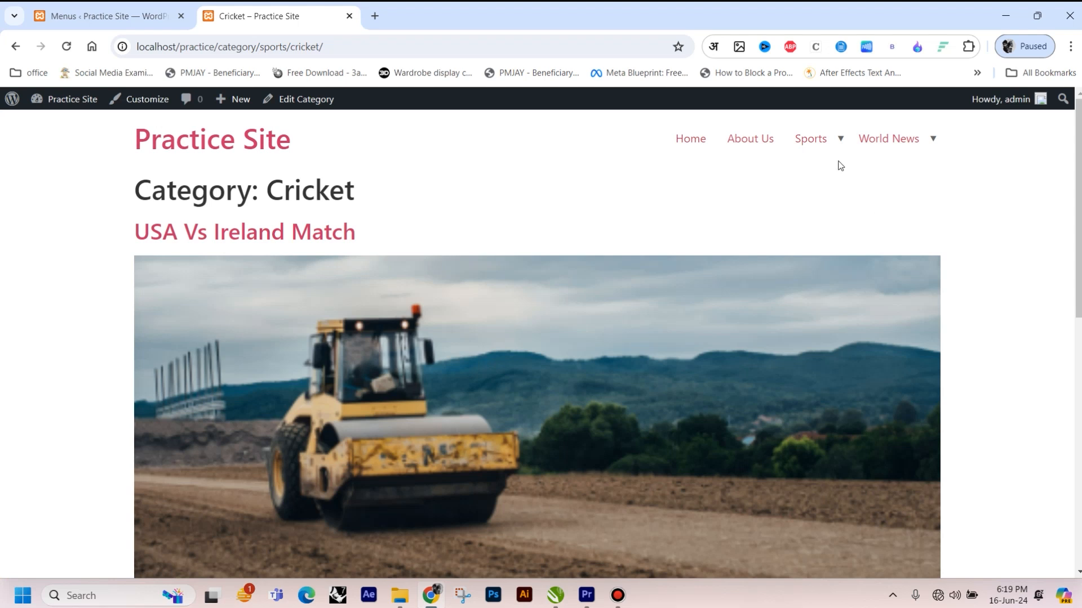
Step: Review the Primary Menu structure in the WordPress menu editor and save the menu again
click(127, 15)
scroll(317, 338, up, 5)
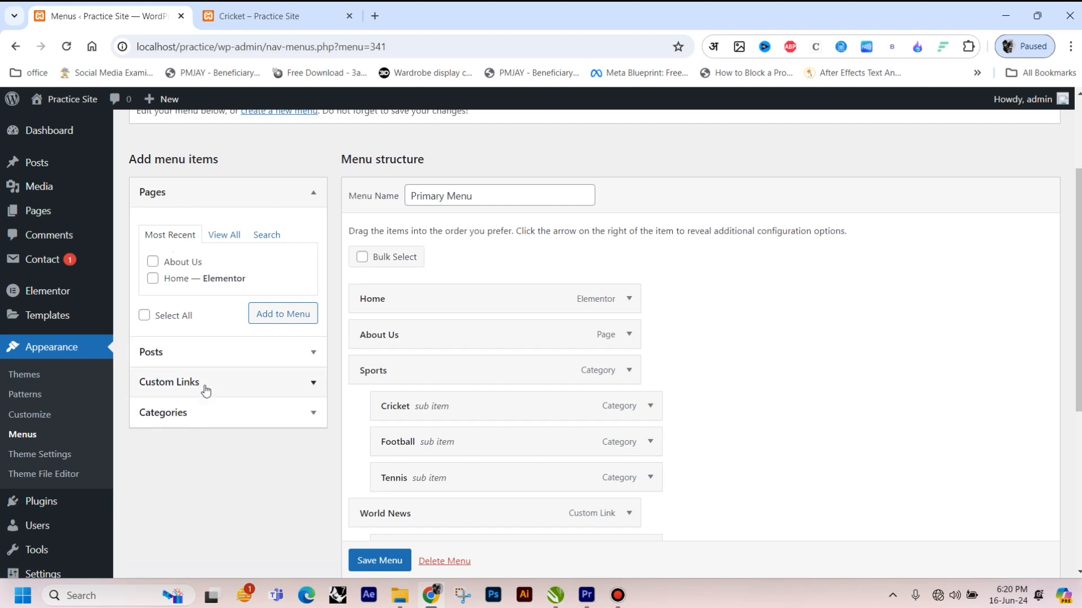
scroll(513, 332, down, 3)
scroll(472, 262, up, 4)
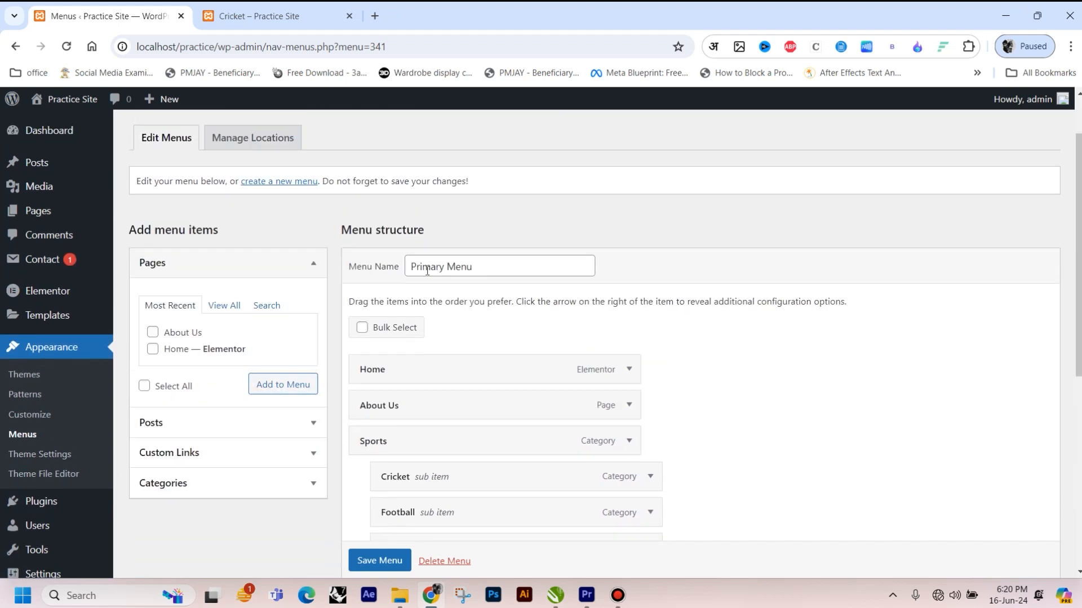
scroll(475, 340, down, 4)
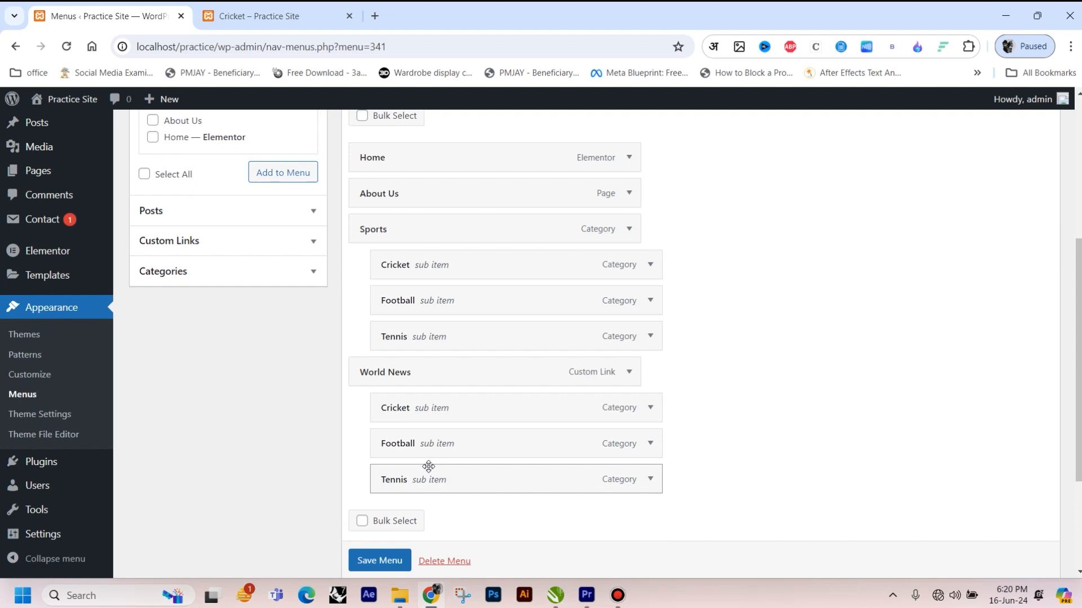
click(377, 561)
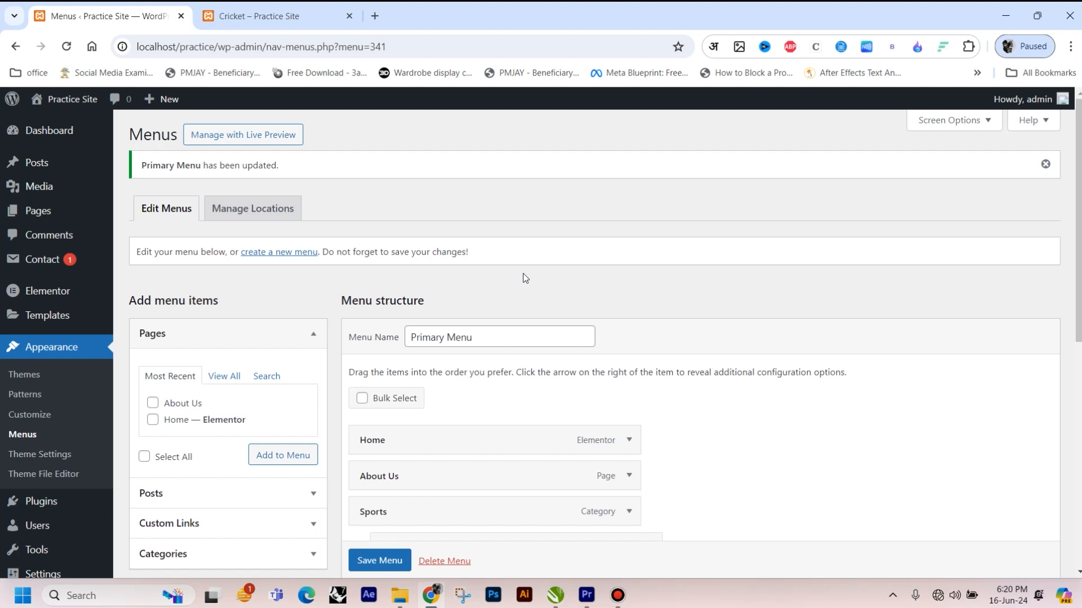
scroll(522, 272, down, 3)
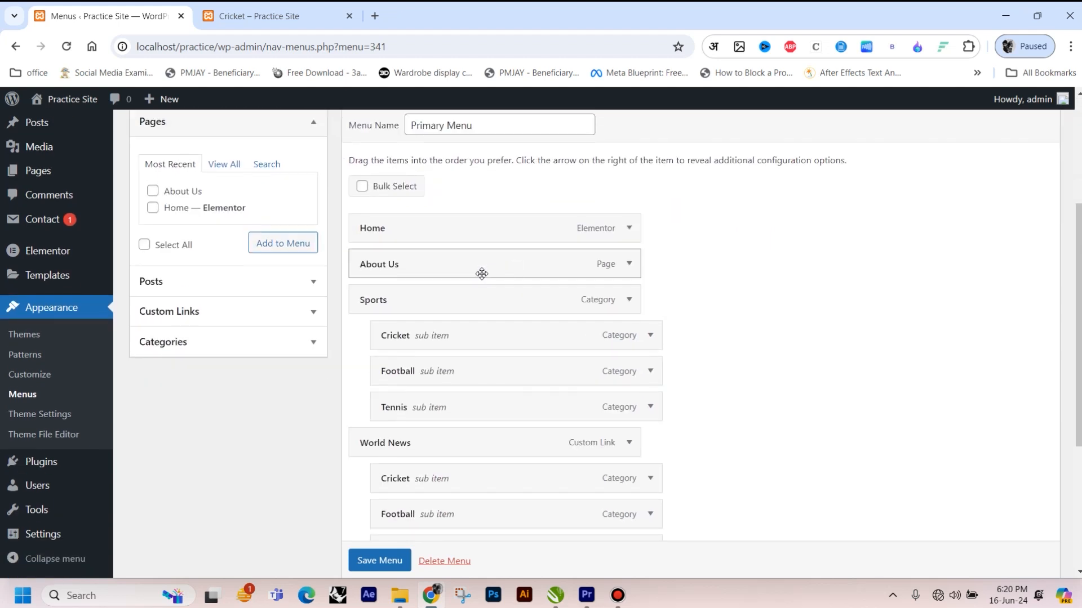